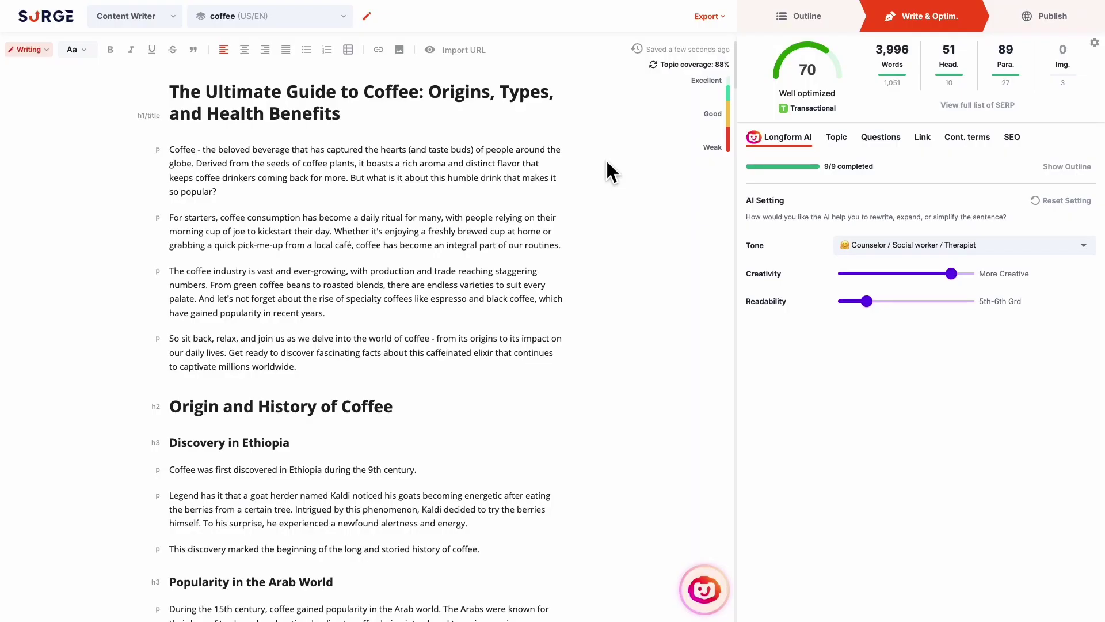
Step: Select the whole second intro paragraph and try Expert Command on it, then dismiss the prompt
scroll(605, 158, down, 20)
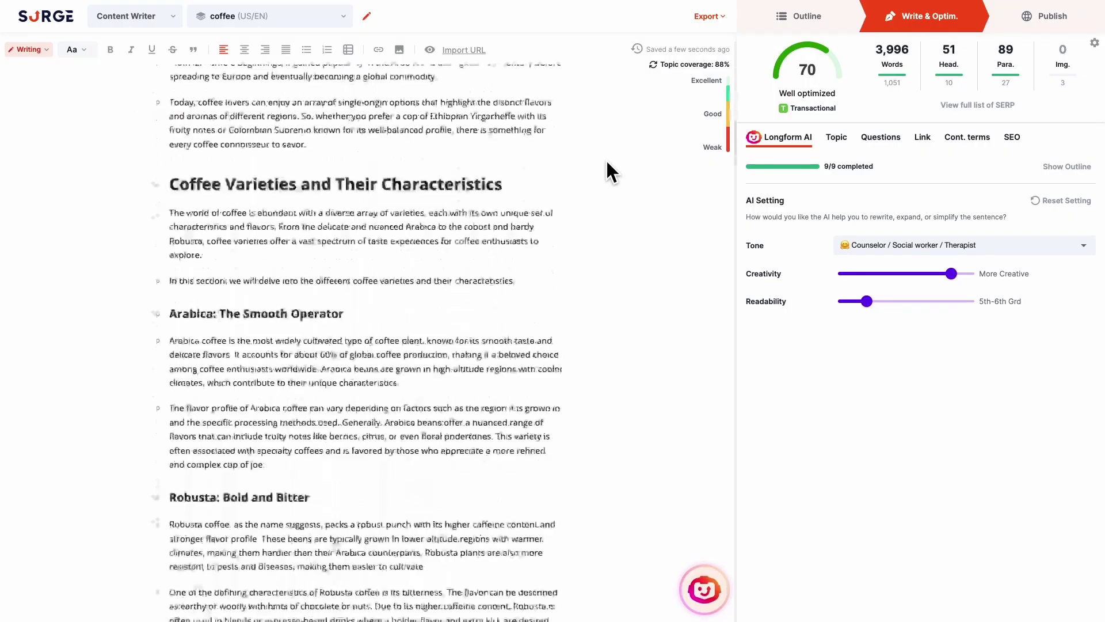
scroll(606, 162, down, 20)
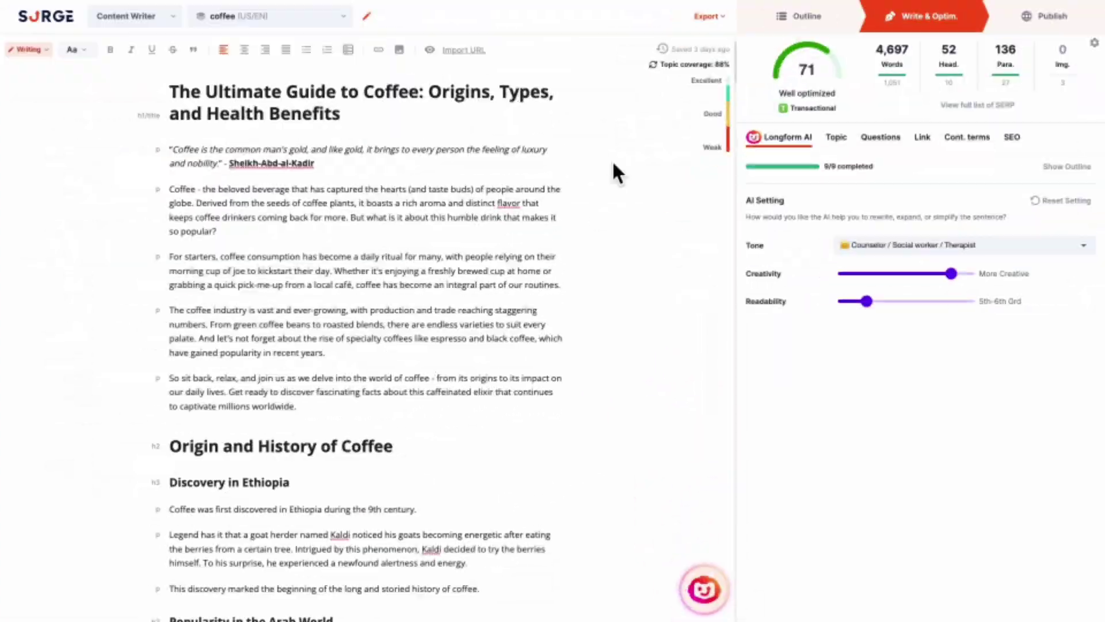
scroll(614, 164, down, 20)
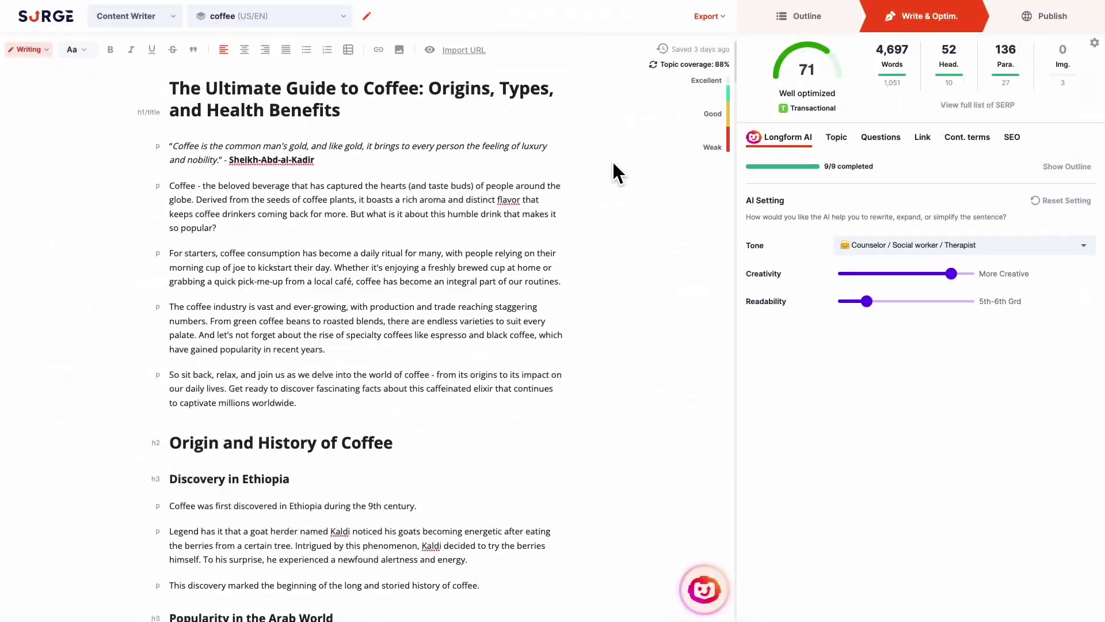
scroll(617, 172, down, 6)
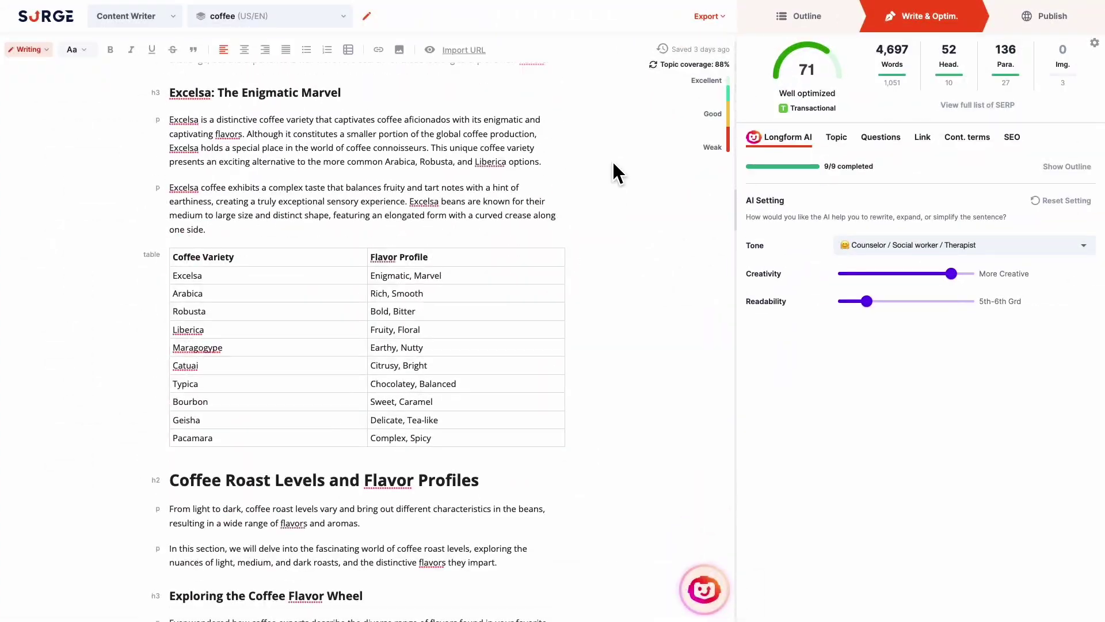
scroll(617, 172, down, 20)
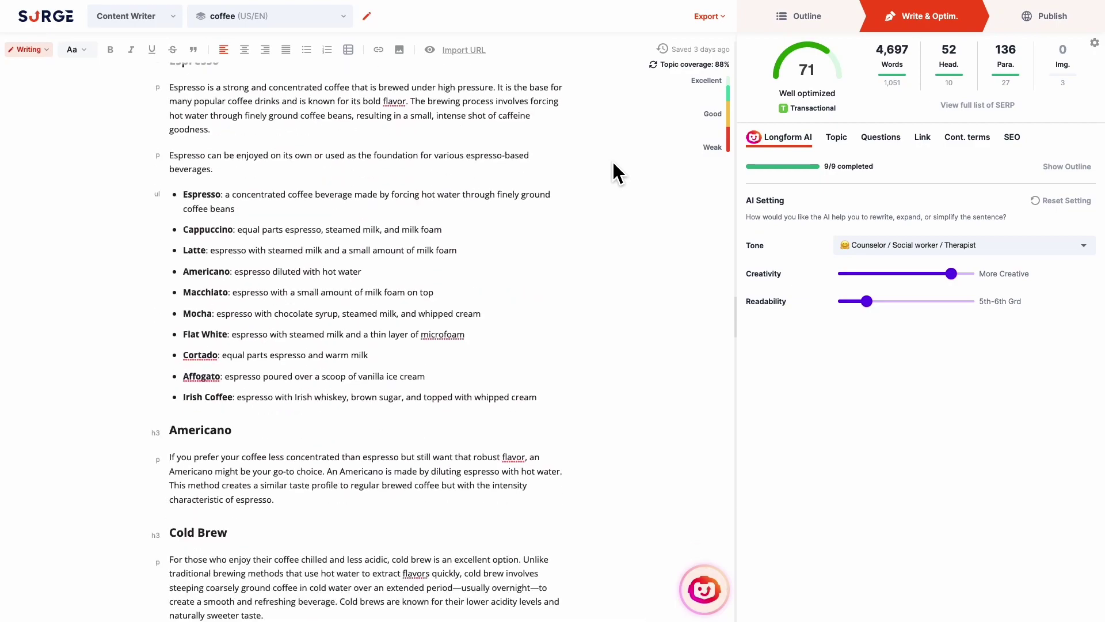
scroll(617, 172, down, 20)
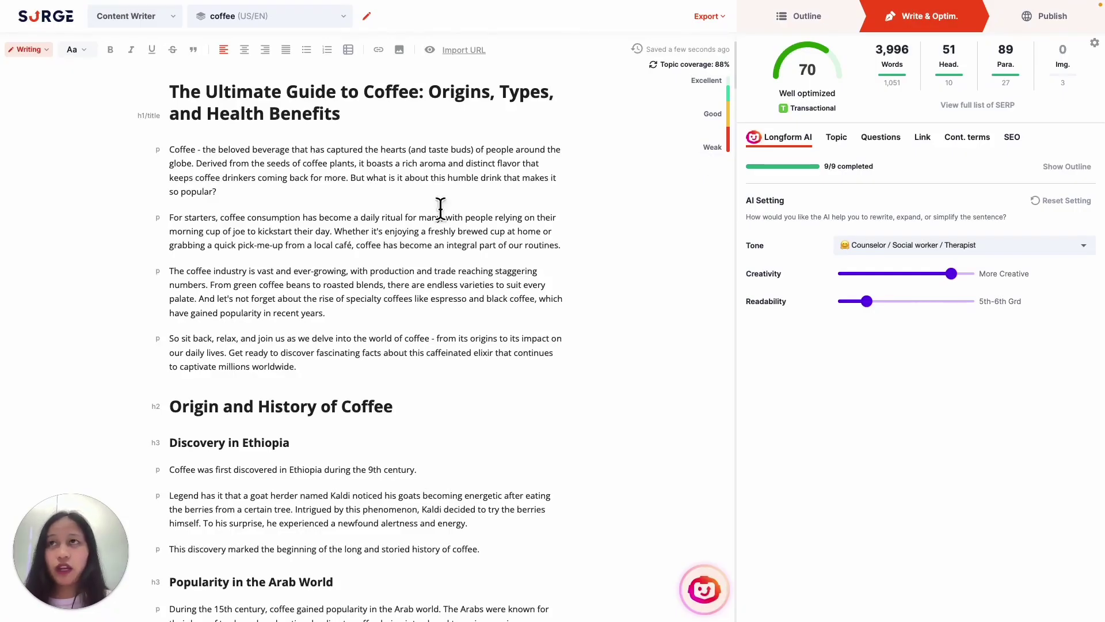
drag(175, 226, 535, 265)
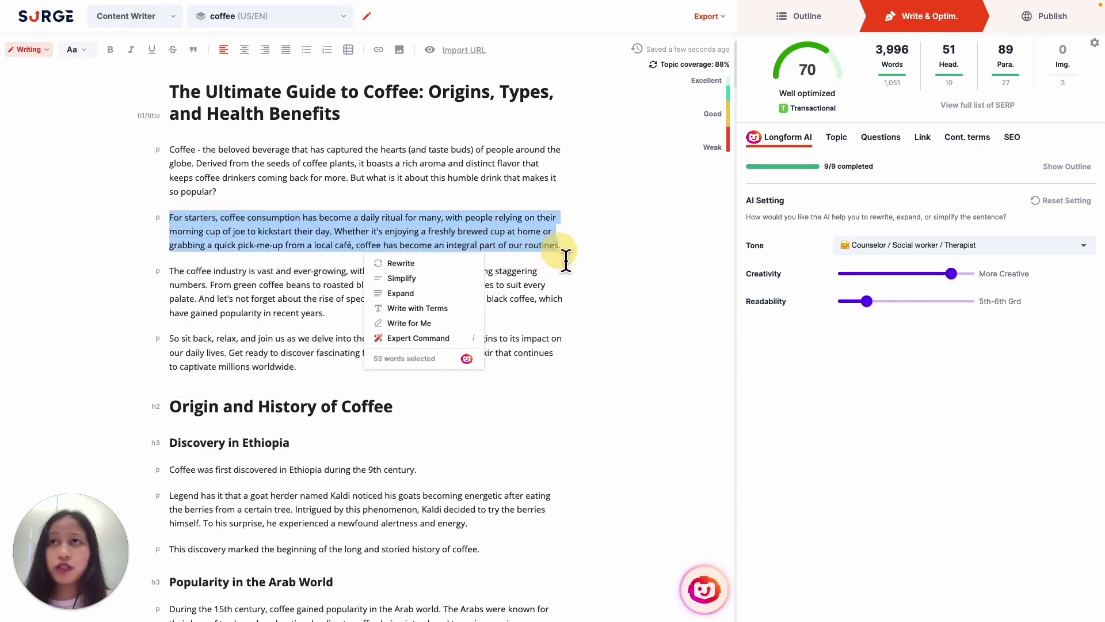
click(419, 339)
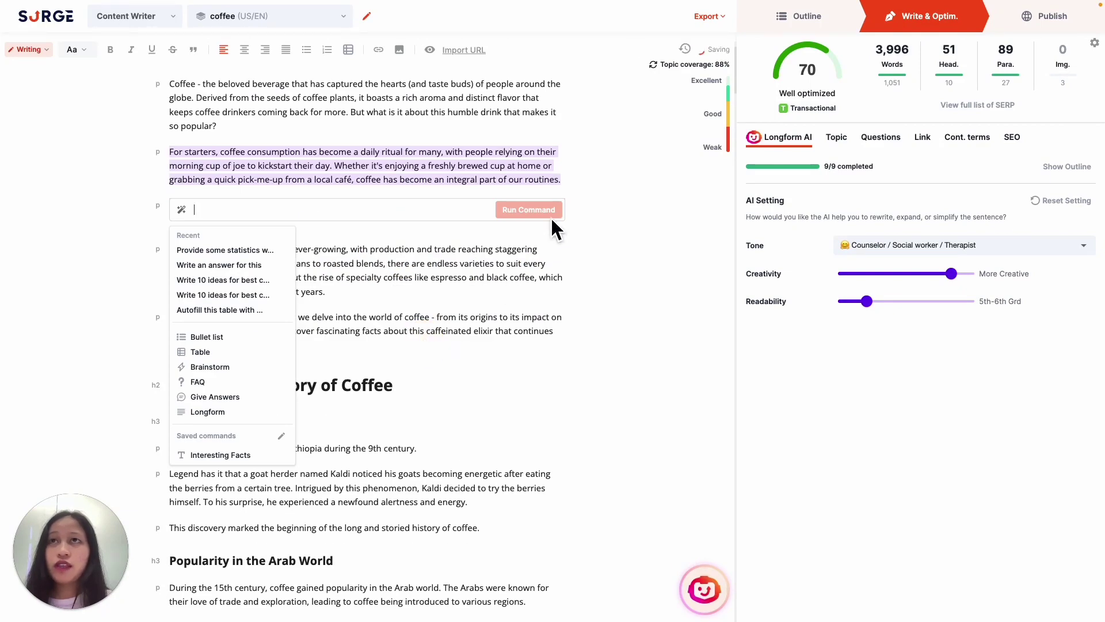
click(567, 185)
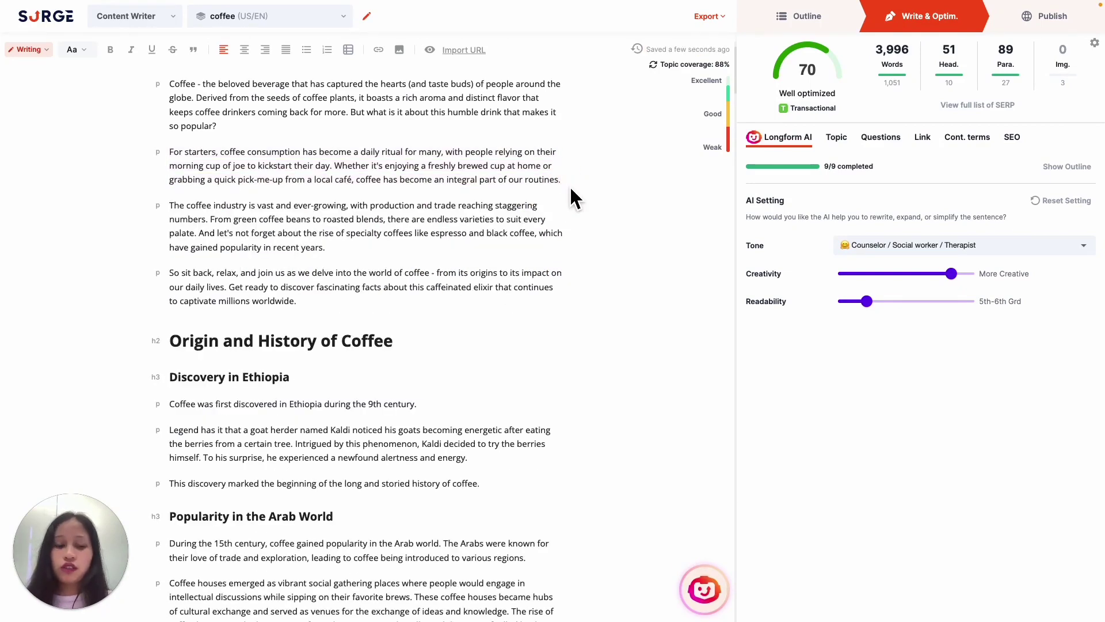
Step: Start a new empty line after that paragraph and launch Expert Command from the AI assistant
key(Return)
key(space)
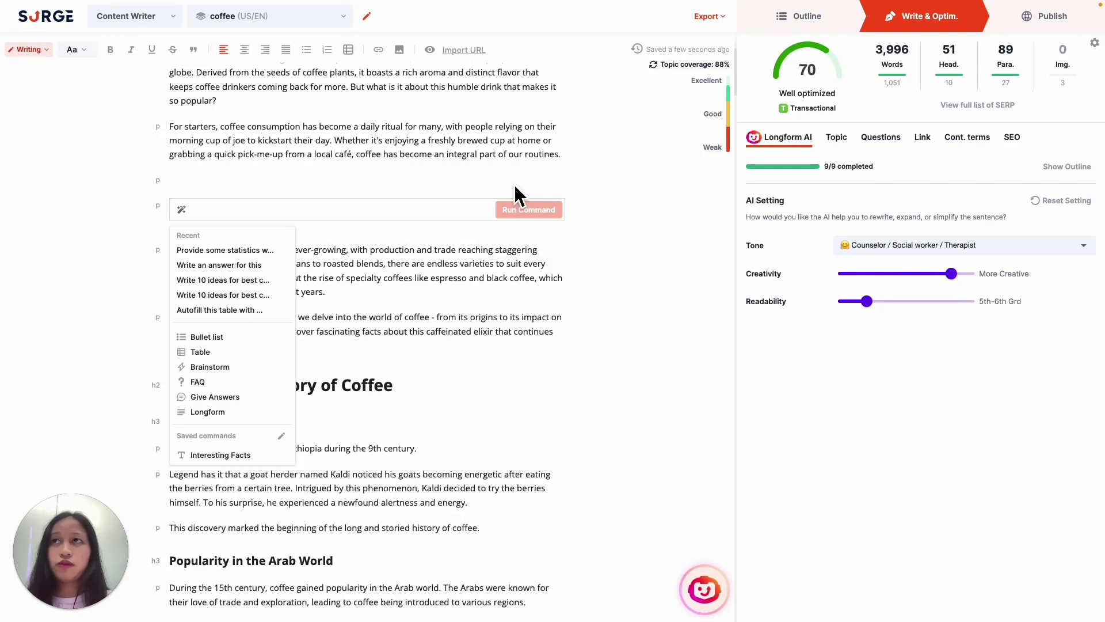
click(458, 179)
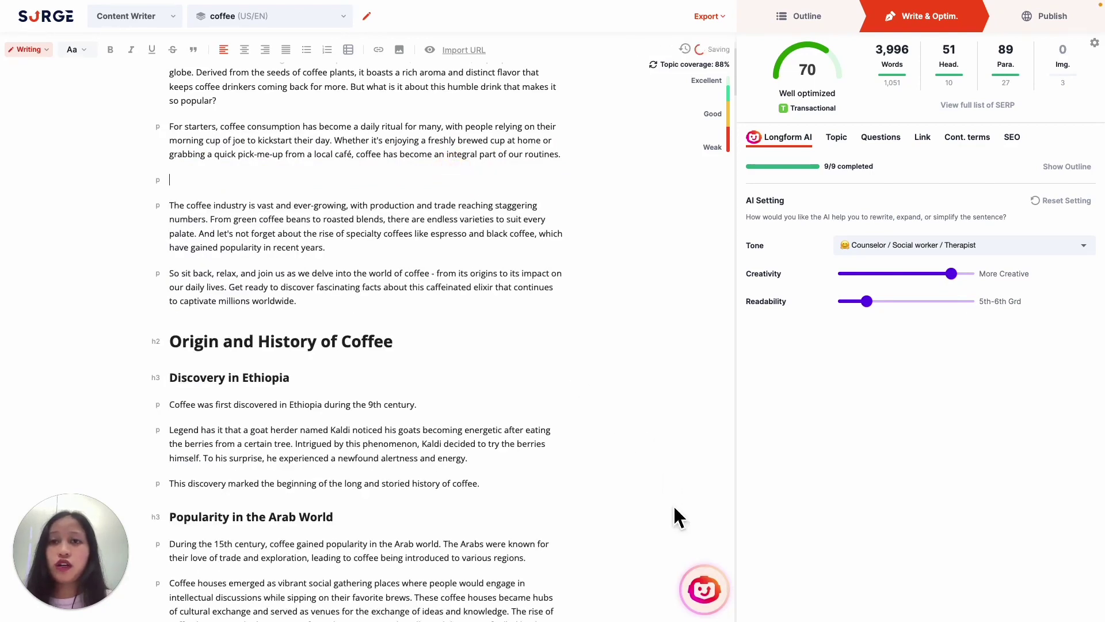
click(703, 589)
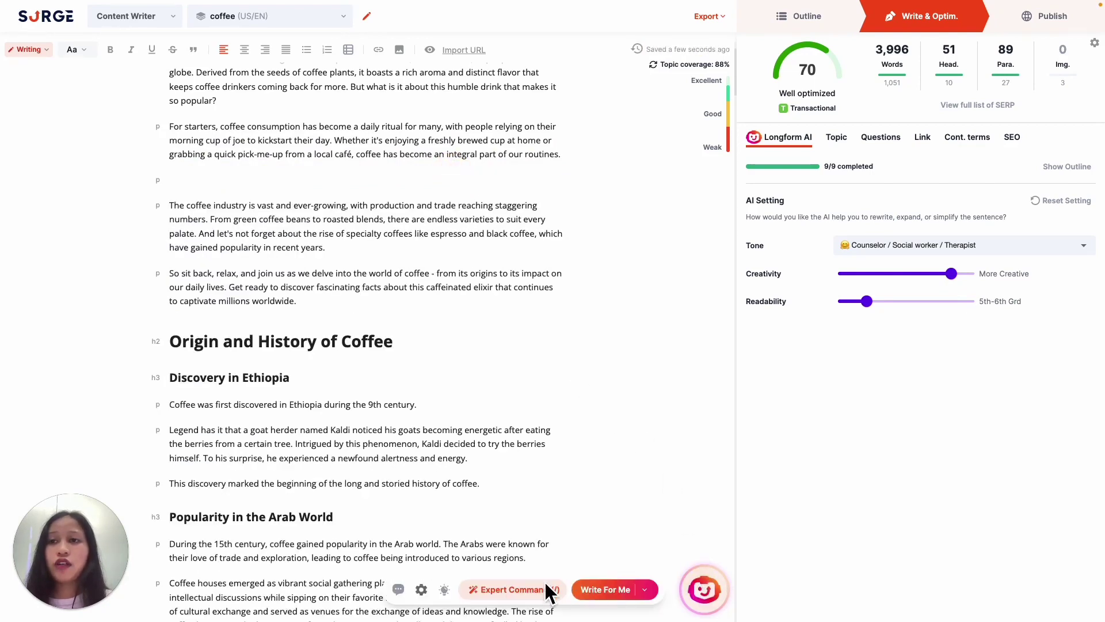
click(523, 596)
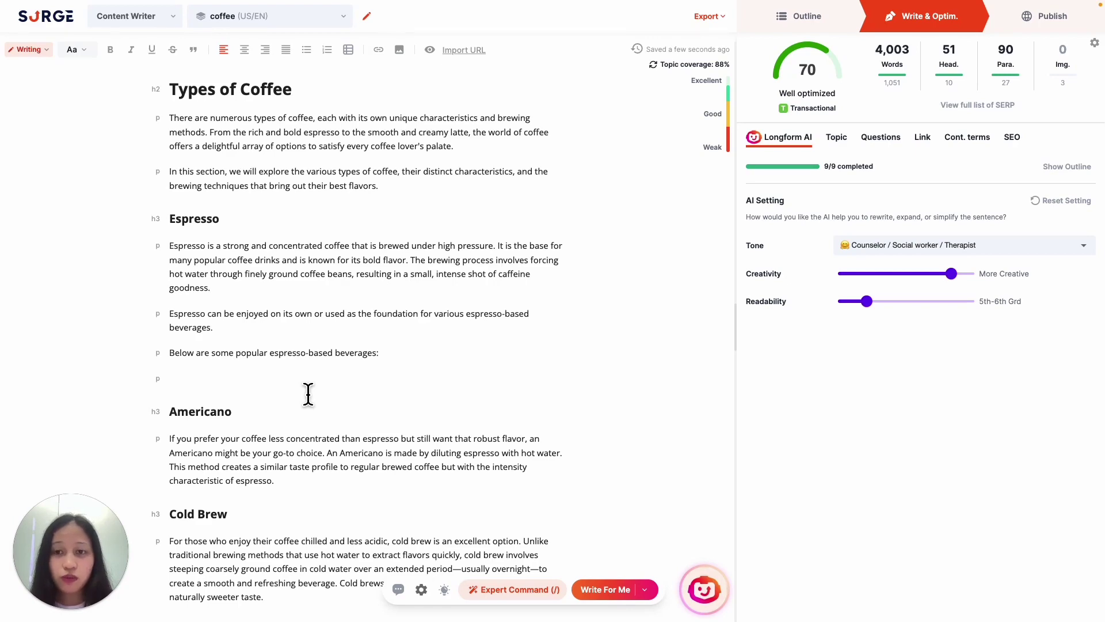
Step: Generate a bullet list on 'the different types of espresso-based drinks' with Expert Command
key(slash)
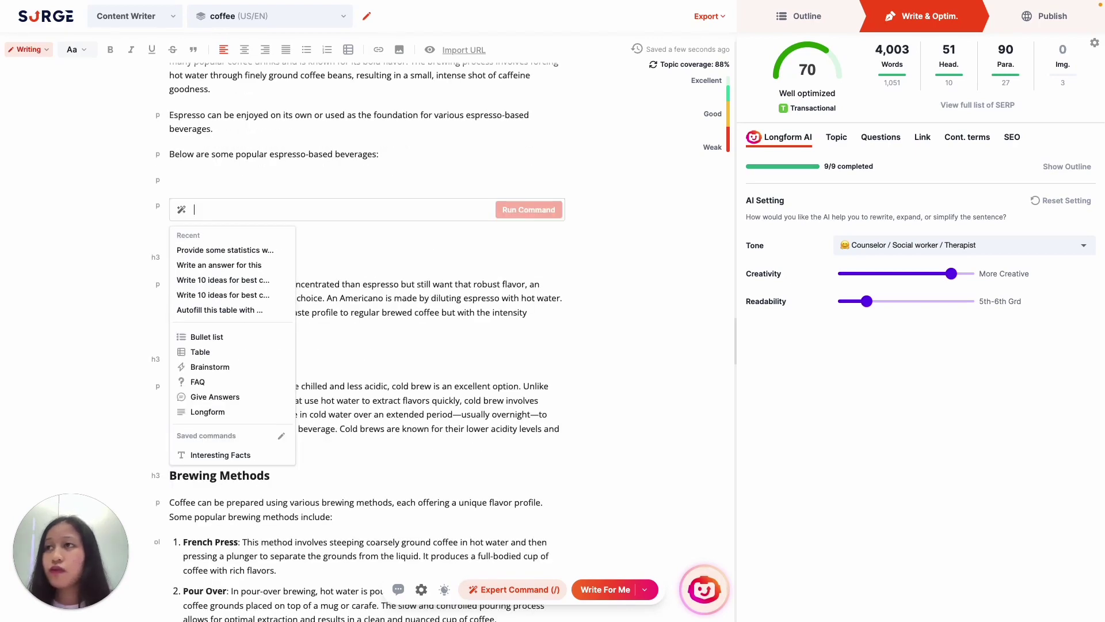
click(228, 344)
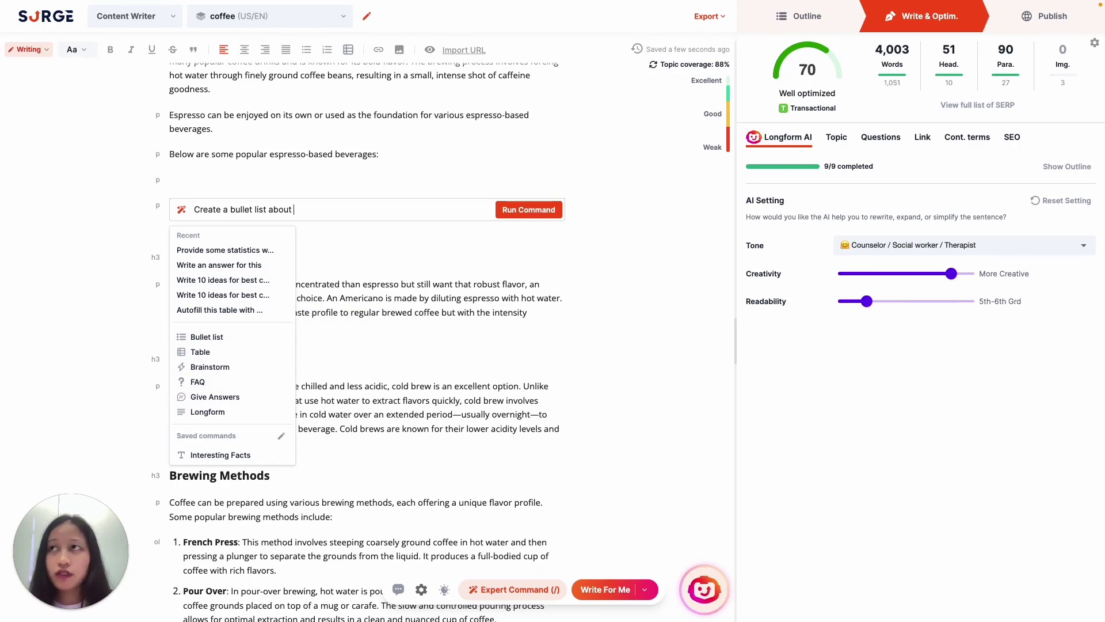
text(the different ty)
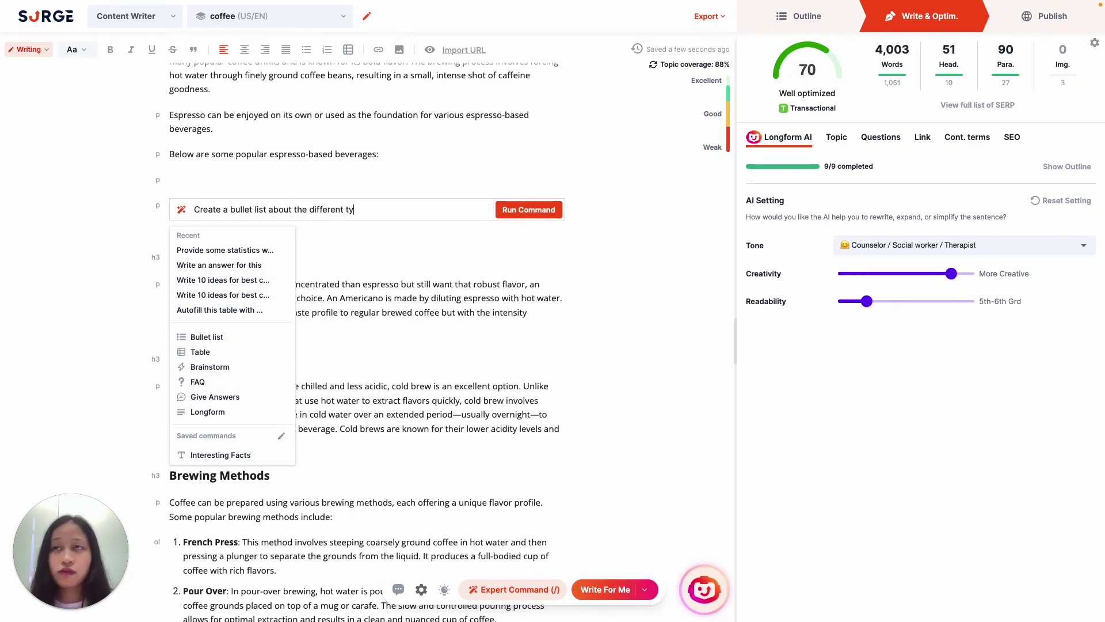
text(pes of espresso-based drinks)
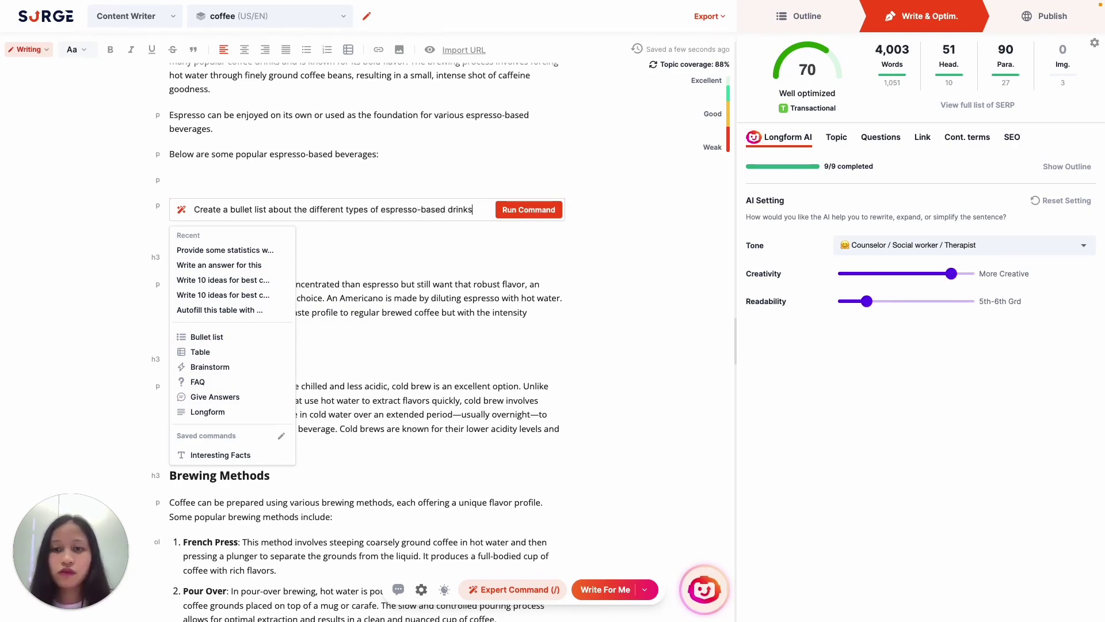
click(514, 210)
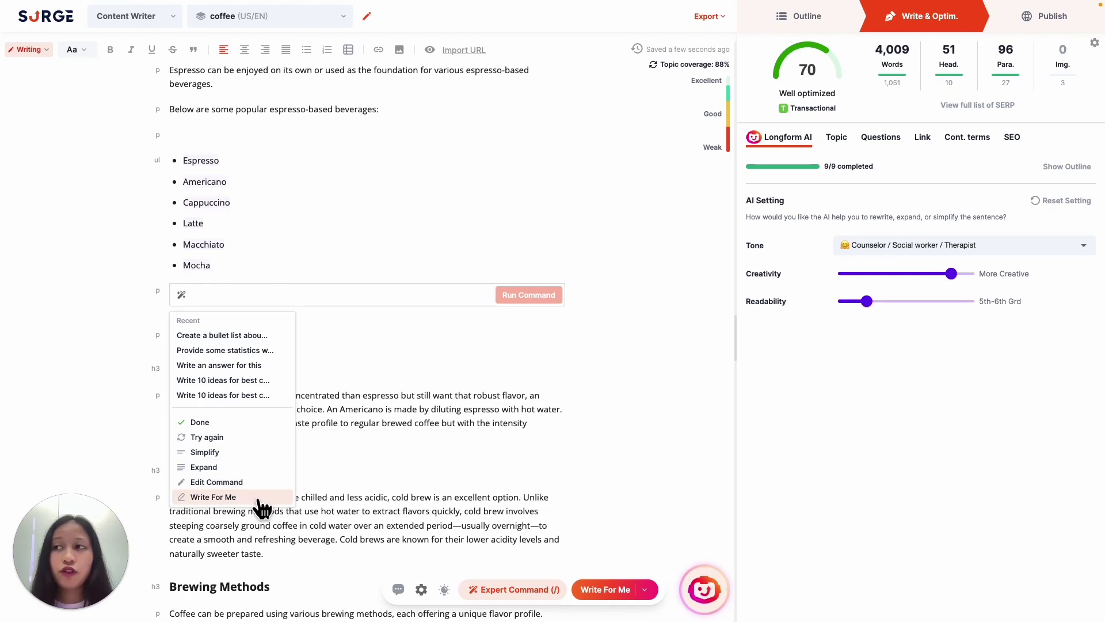
Step: Extend the command with 'and include some brief descriptions of each type', rerun it and keep the result
click(259, 488)
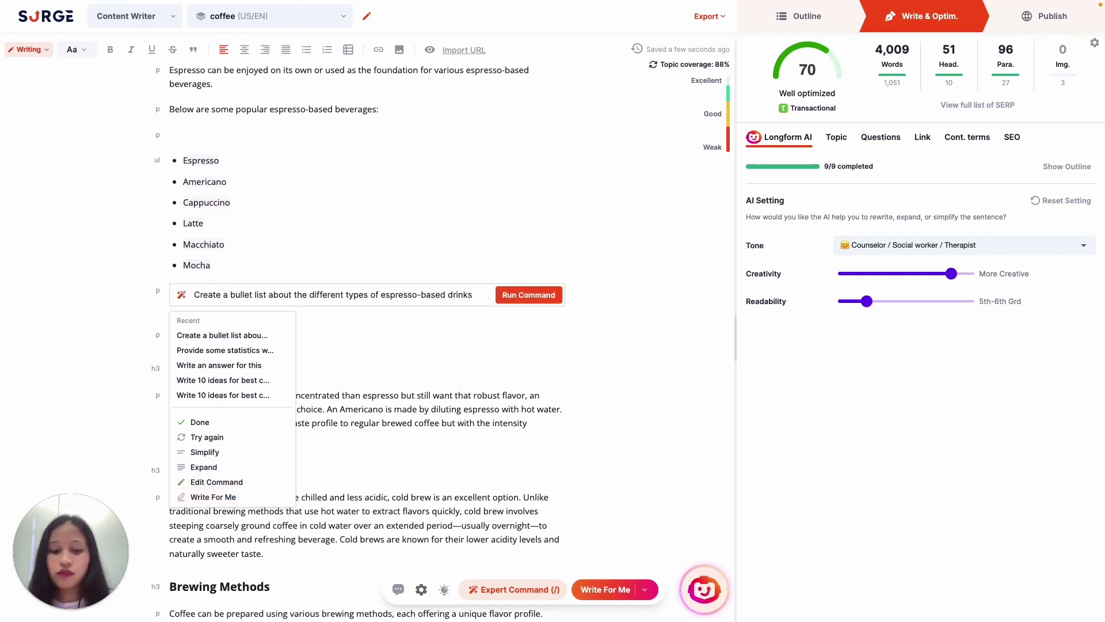
text(and include some brief descriptions of each type)
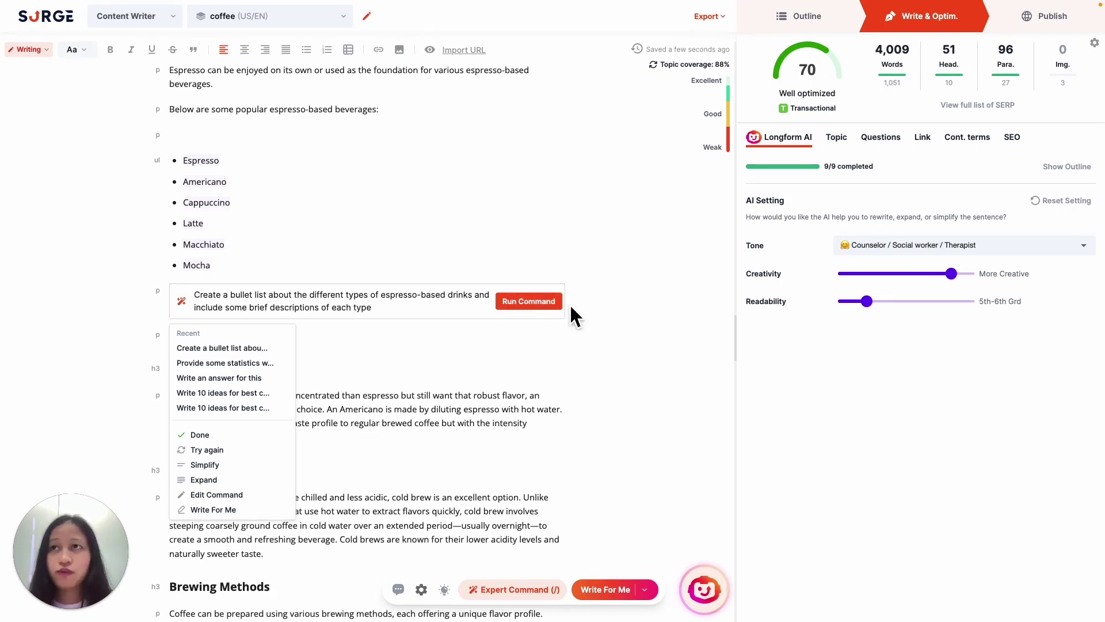
click(533, 305)
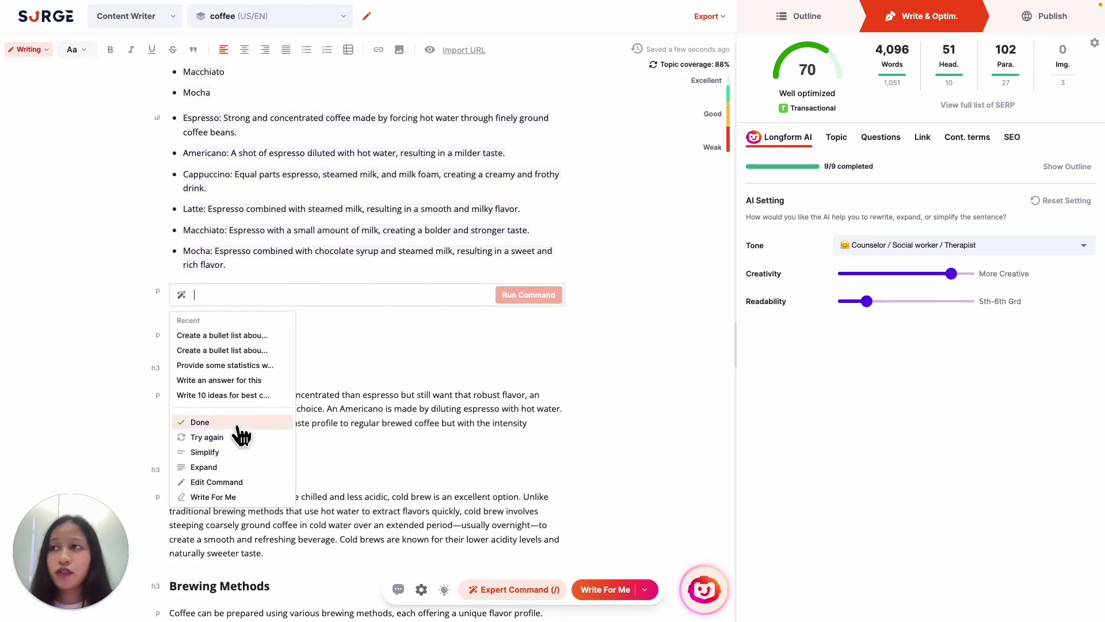
click(239, 427)
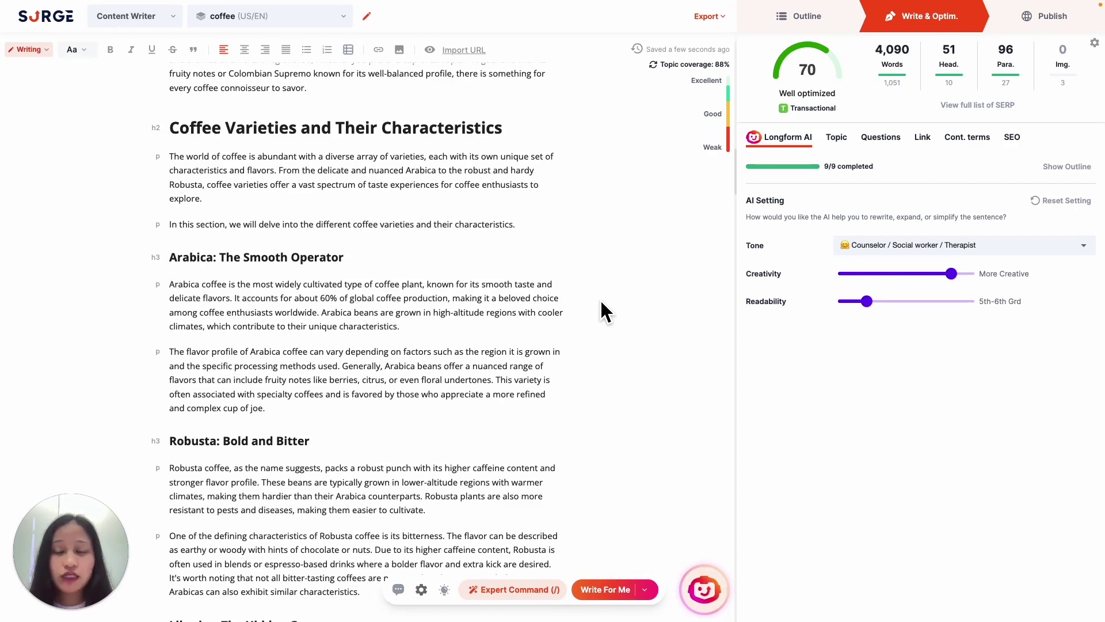
Step: Scroll down to the end of the Excelsa section above Coffee Roast Levels and Flavor Profiles
scroll(603, 311, down, 5)
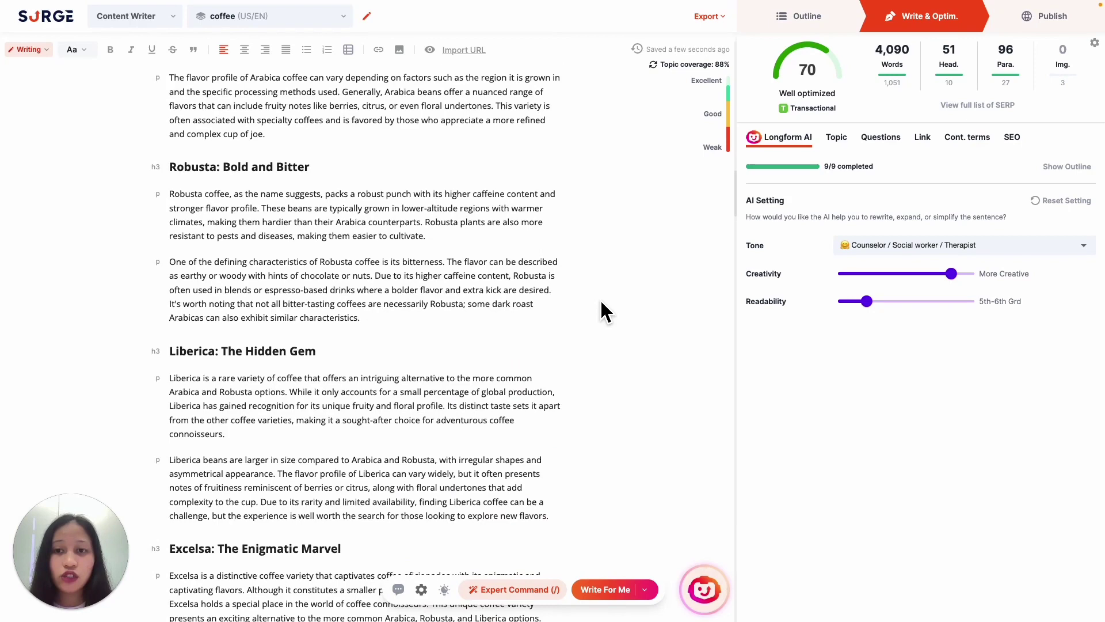
scroll(603, 311, down, 5)
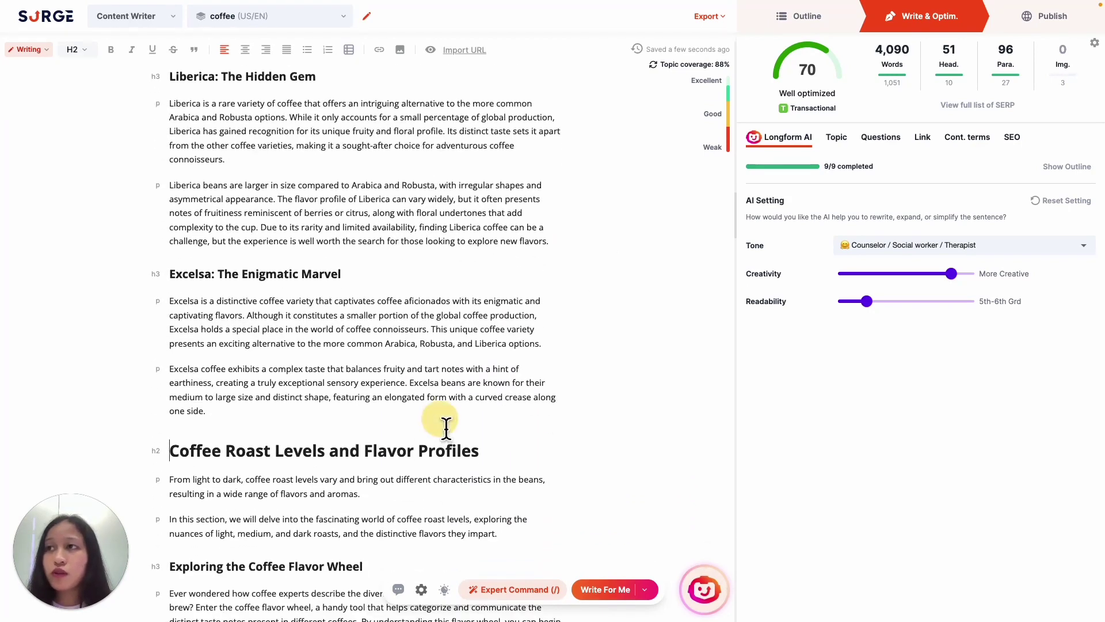
Step: Insert a 2x2 table after Excelsa with headers 'Coffee Variety' and 'Flavor Profile'
click(432, 412)
key(Return)
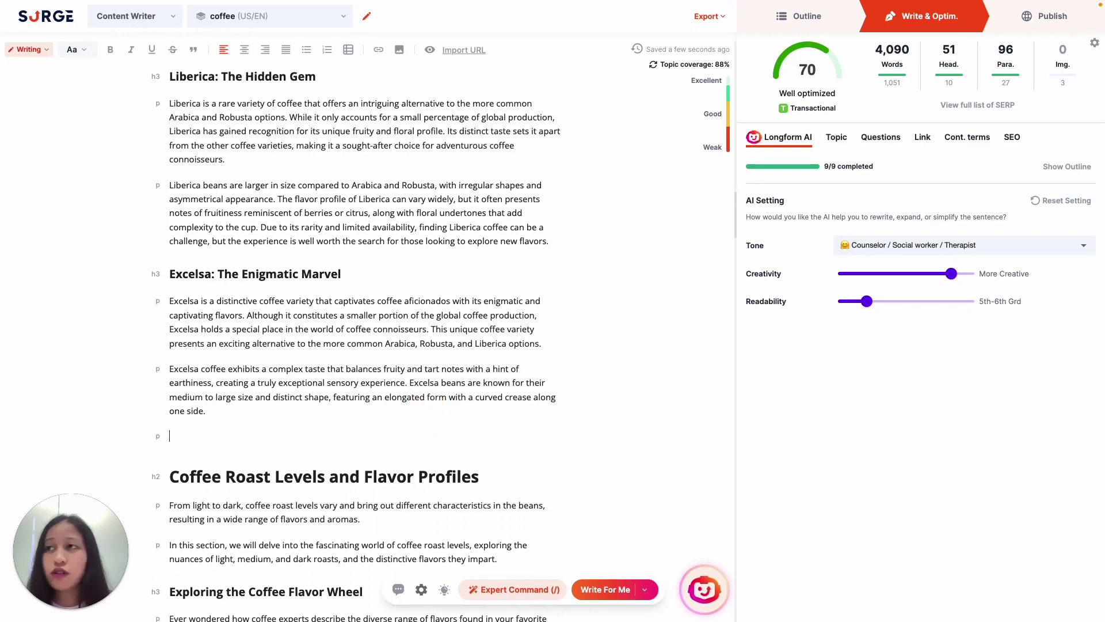
click(348, 50)
click(358, 68)
text(Coffee Variety)
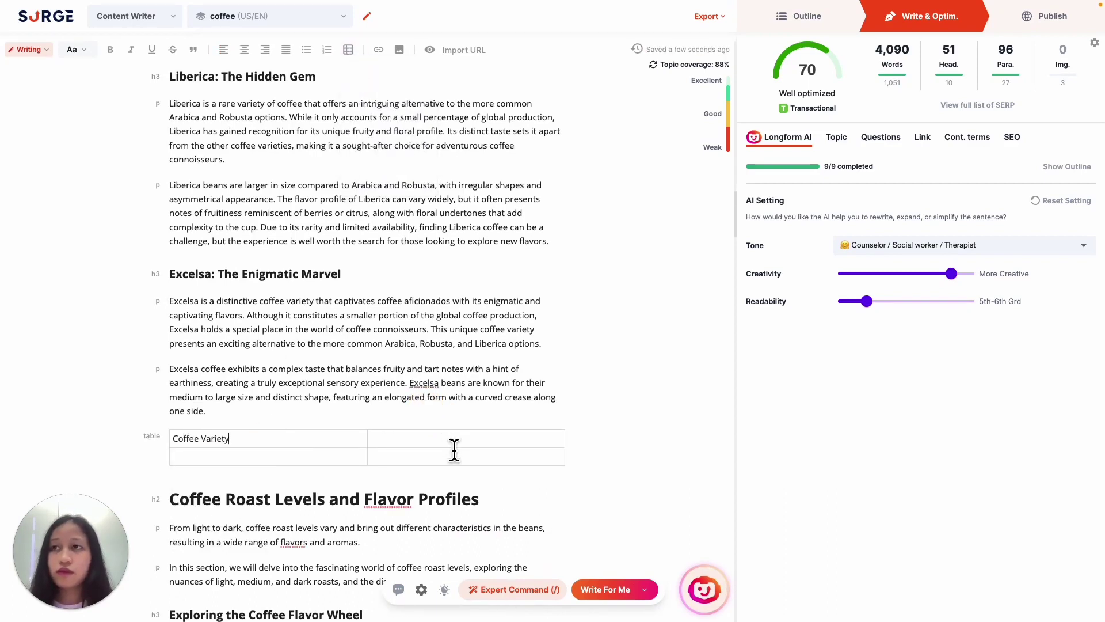
key(Tab)
text(Flavor Profile)
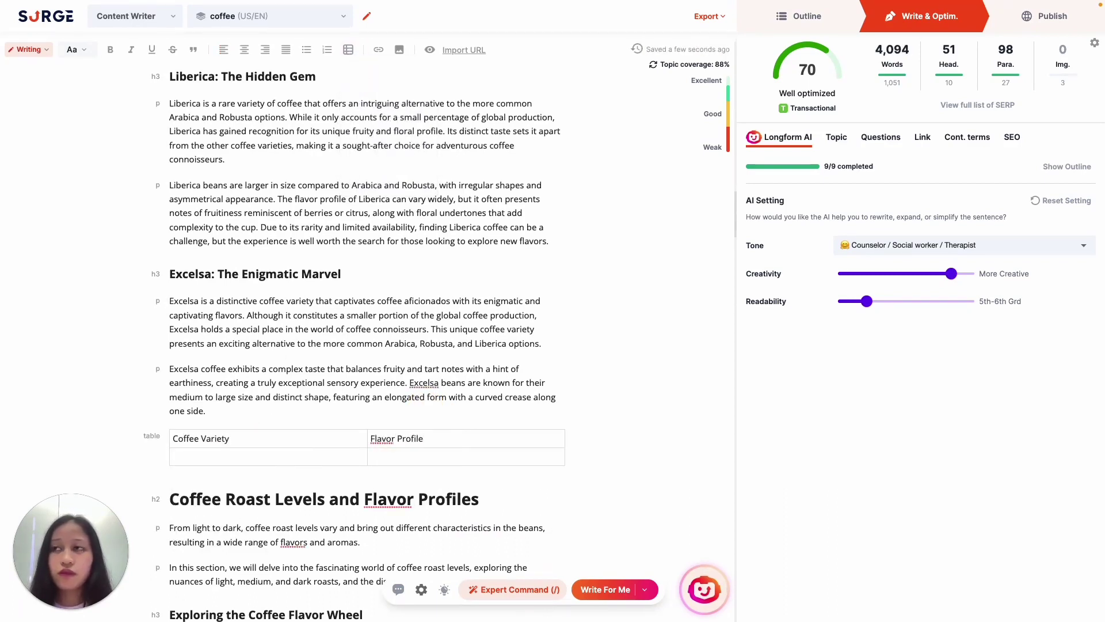
Step: Run Expert Command 'Autofill this table with coffee varieties and their flavor profiles' on the table
drag(181, 446, 526, 461)
click(487, 565)
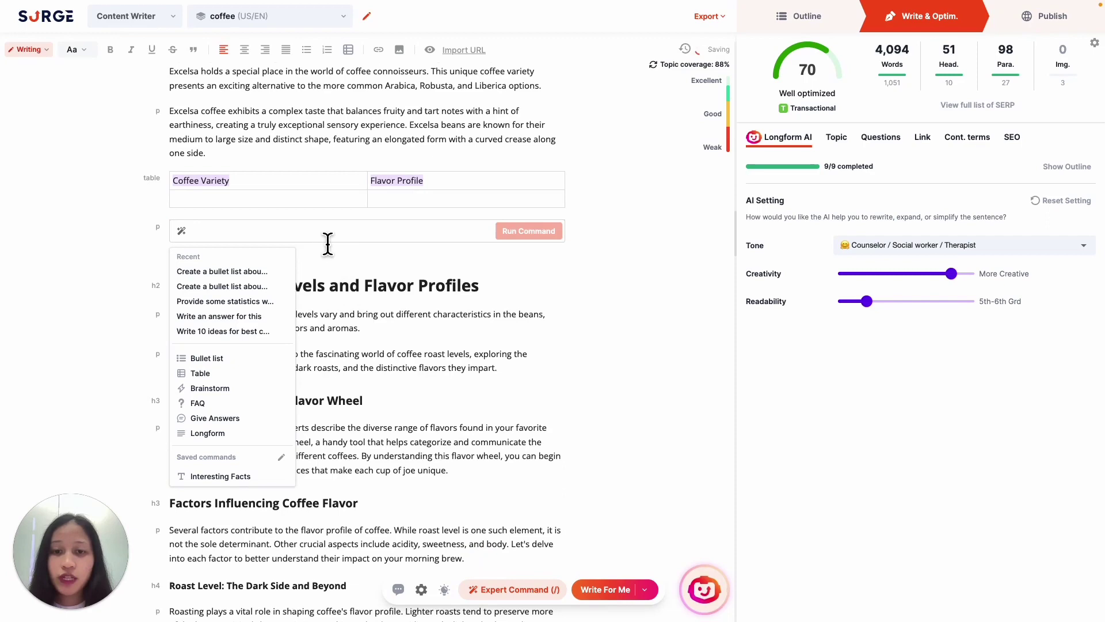
text(Autofill)
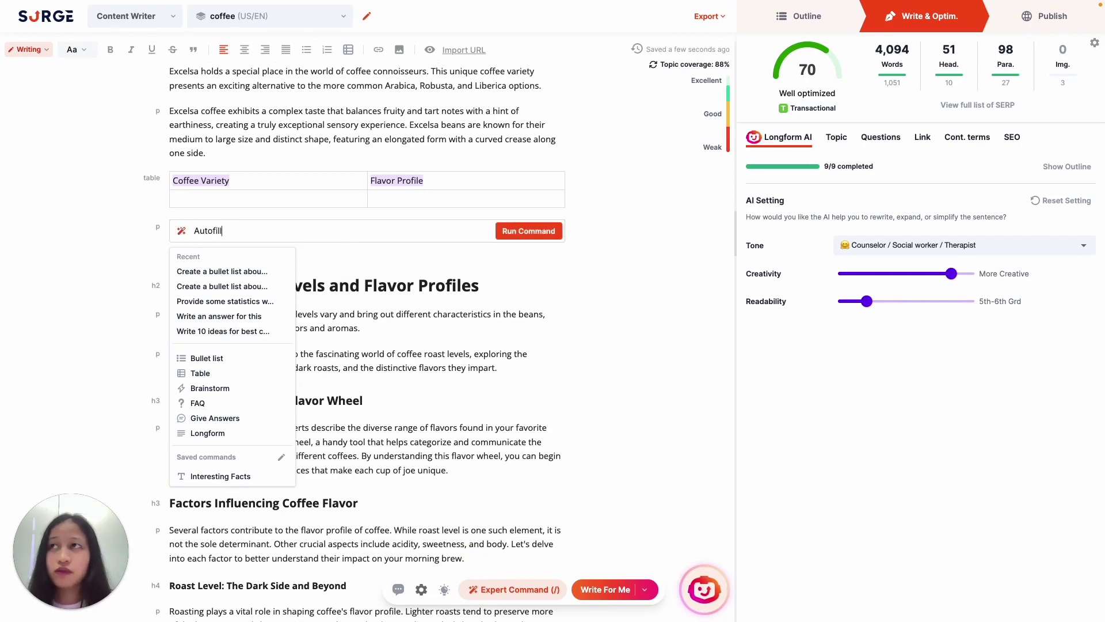
text( this table with coffee varieties and their flavor profiles)
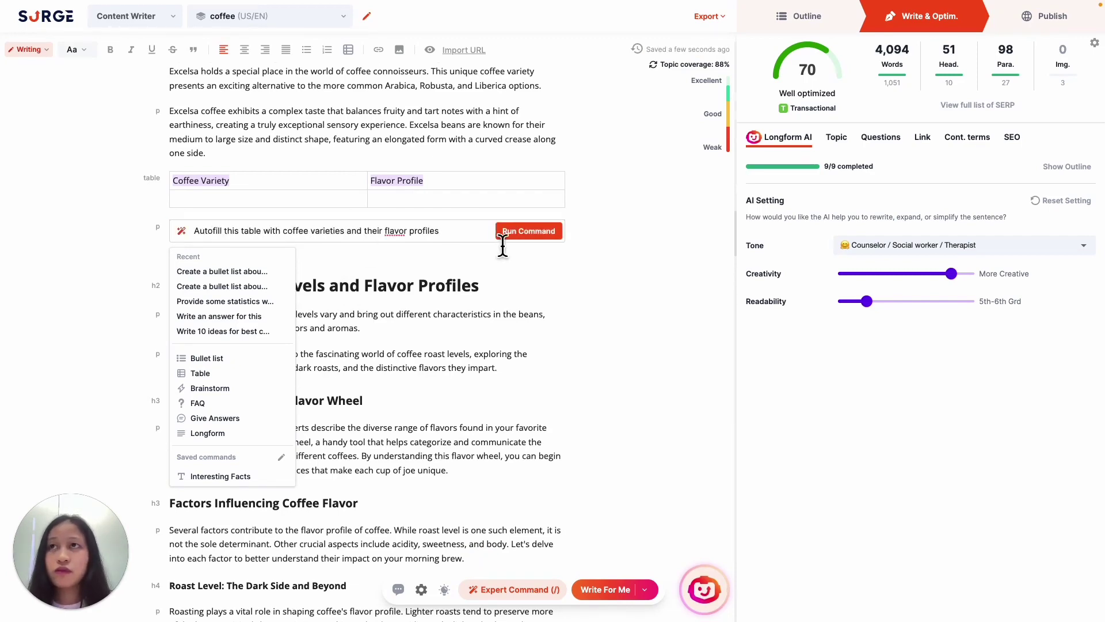
key(Return)
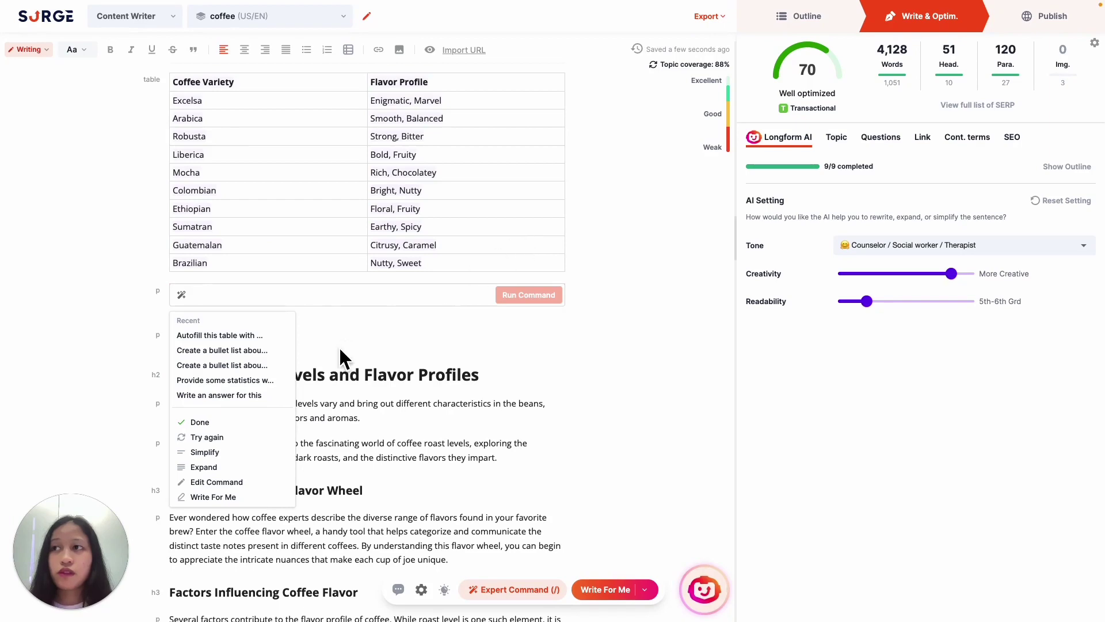
Step: Keep the autofilled table, then run 'Write 10 ideas for best coffee pairings' under the pairing ideas intro
click(219, 423)
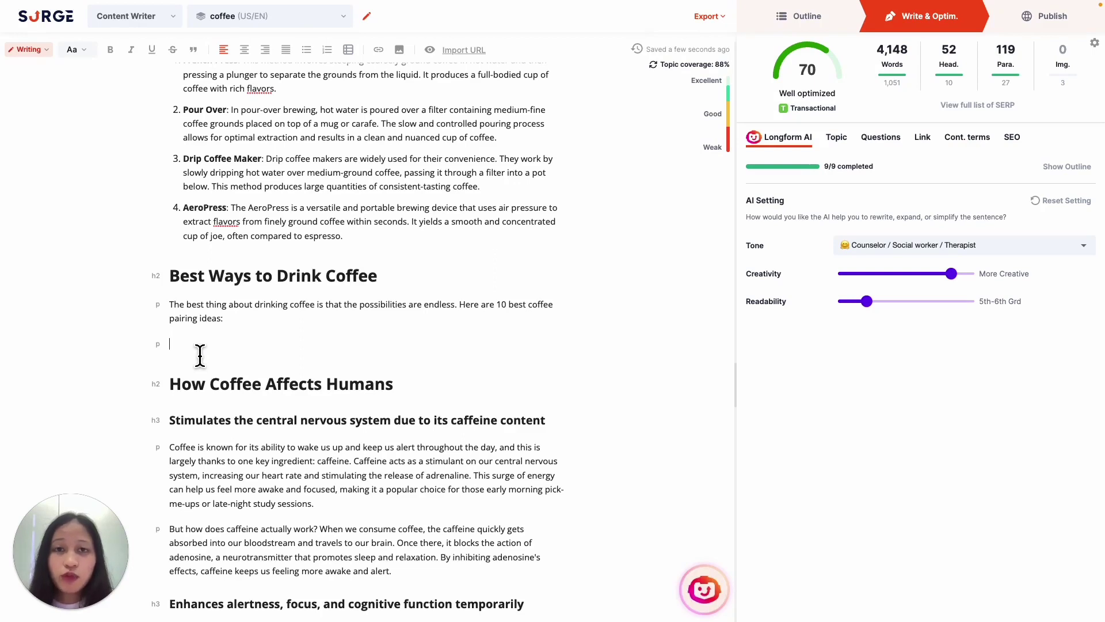
click(199, 355)
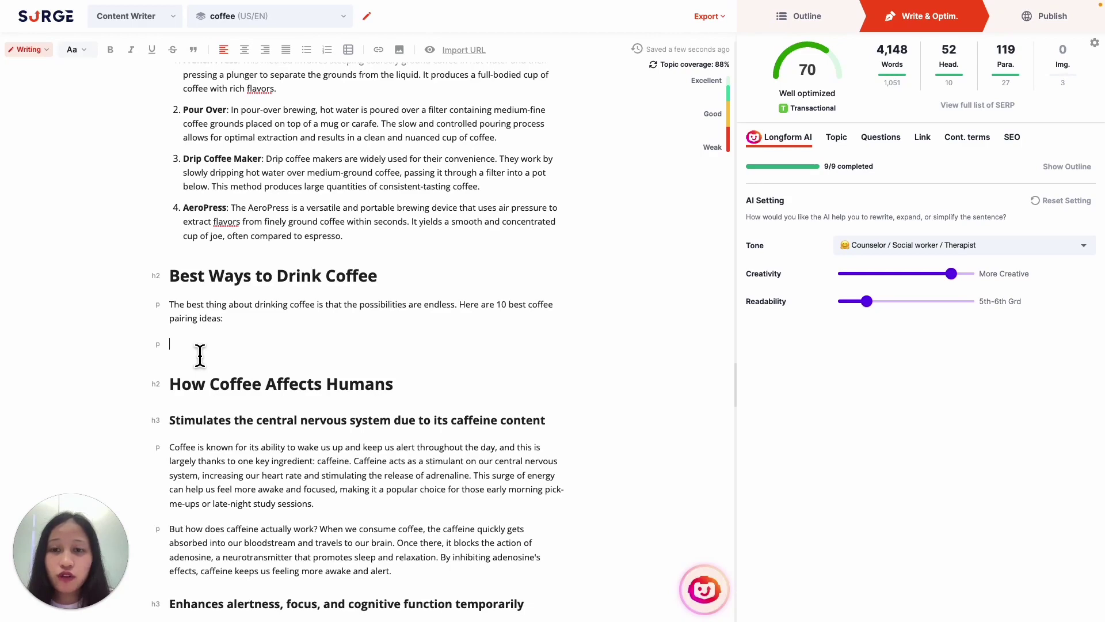
click(200, 355)
key(space)
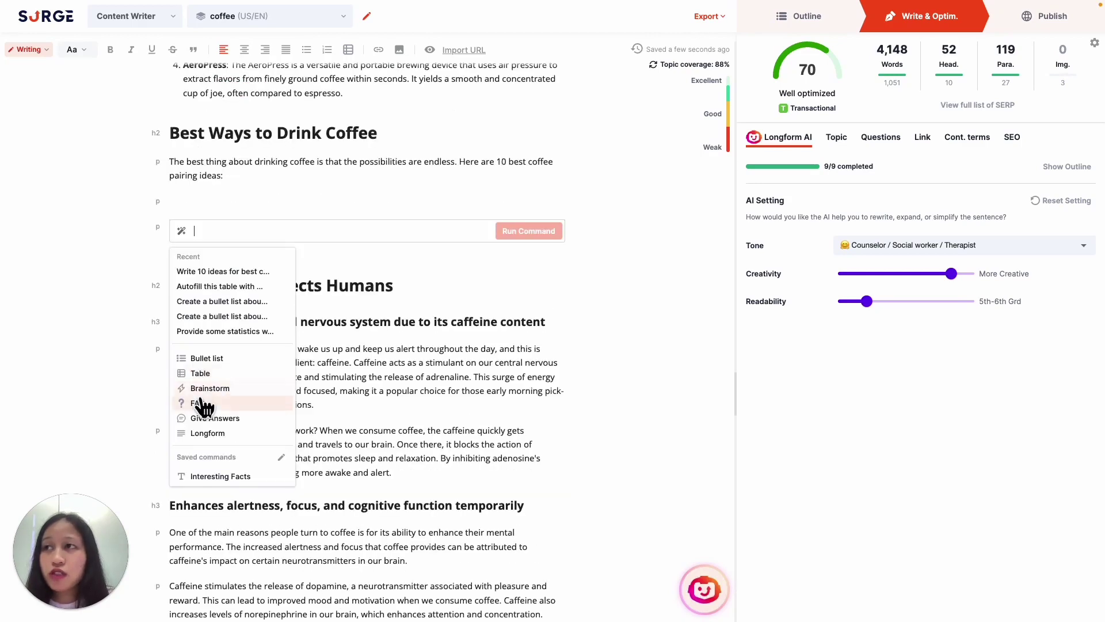
text(Write 10 ideas for best )
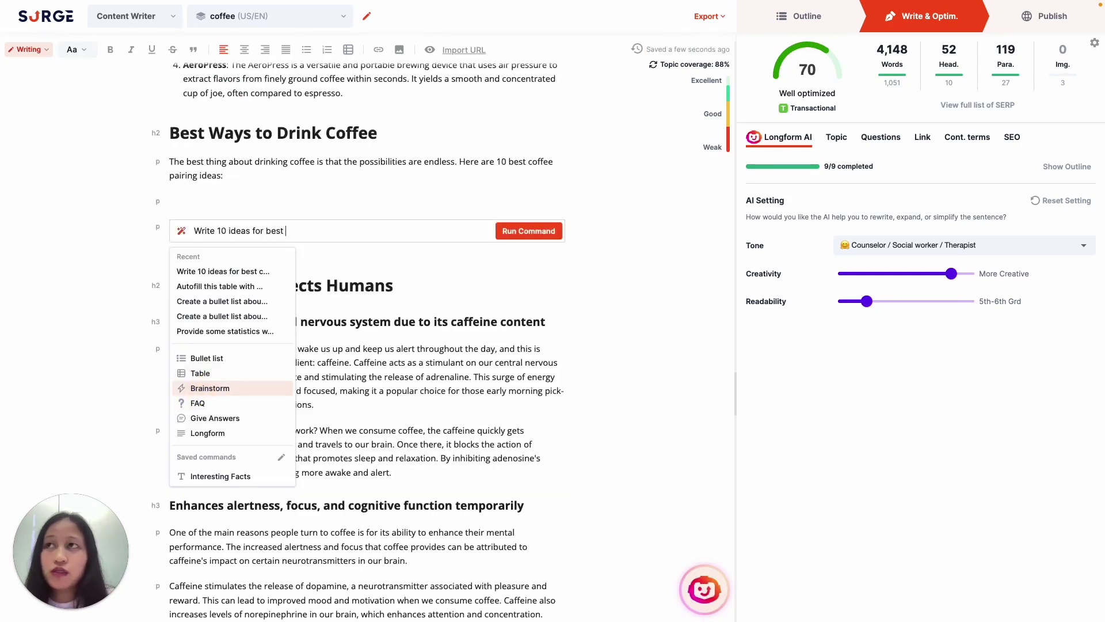
text(coffee pairings)
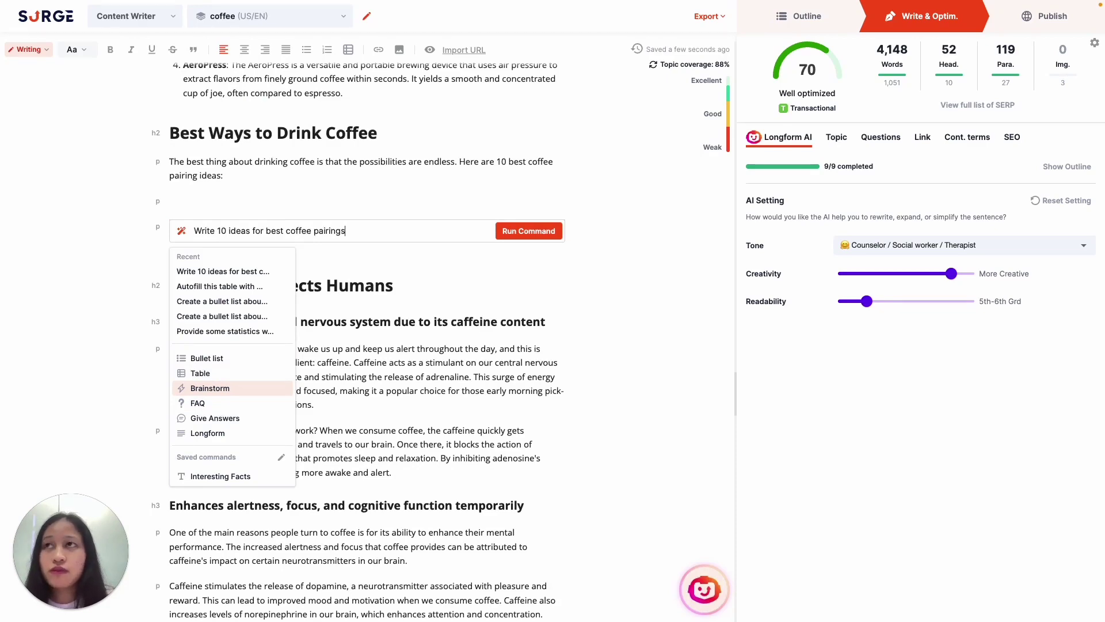
click(534, 231)
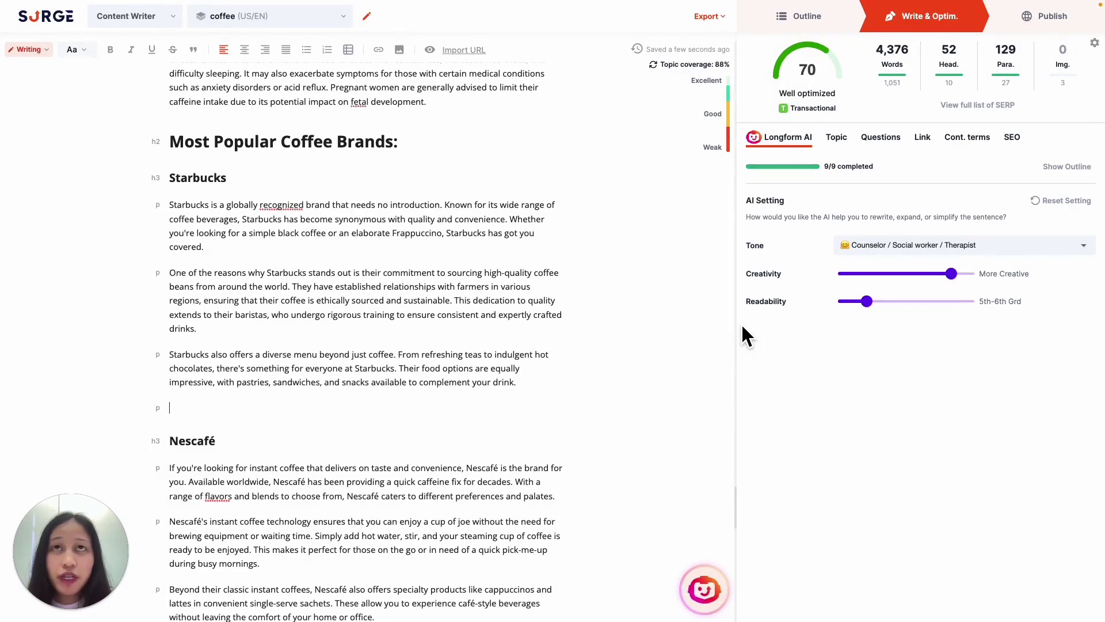
Step: Insert the related question 'how much is starbucks coffee' from the Questions tab
click(885, 138)
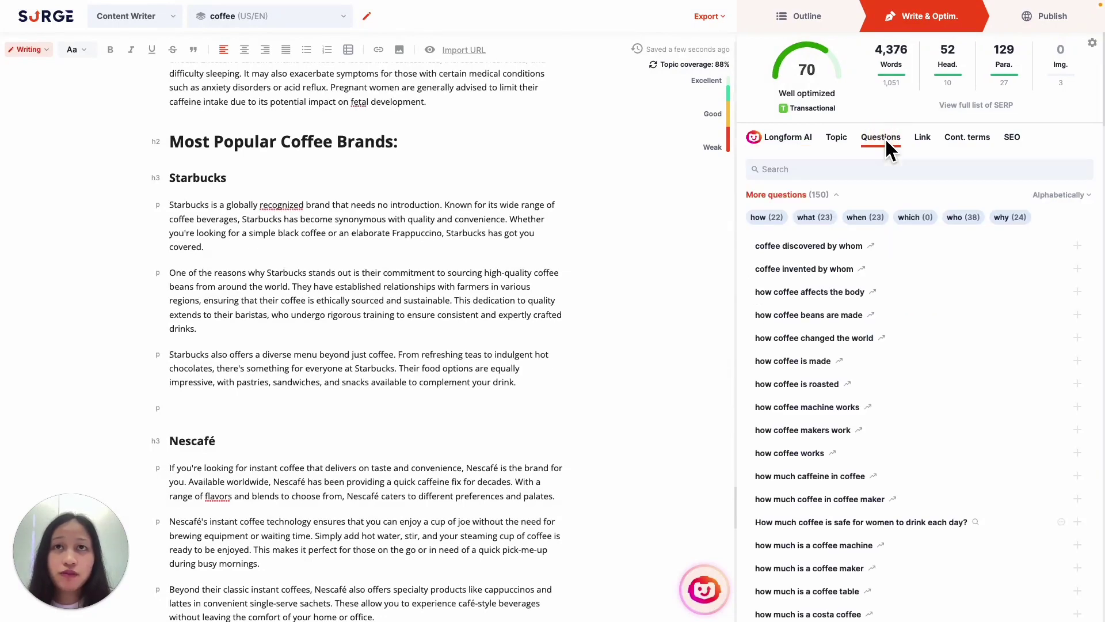
scroll(876, 293, down, 5)
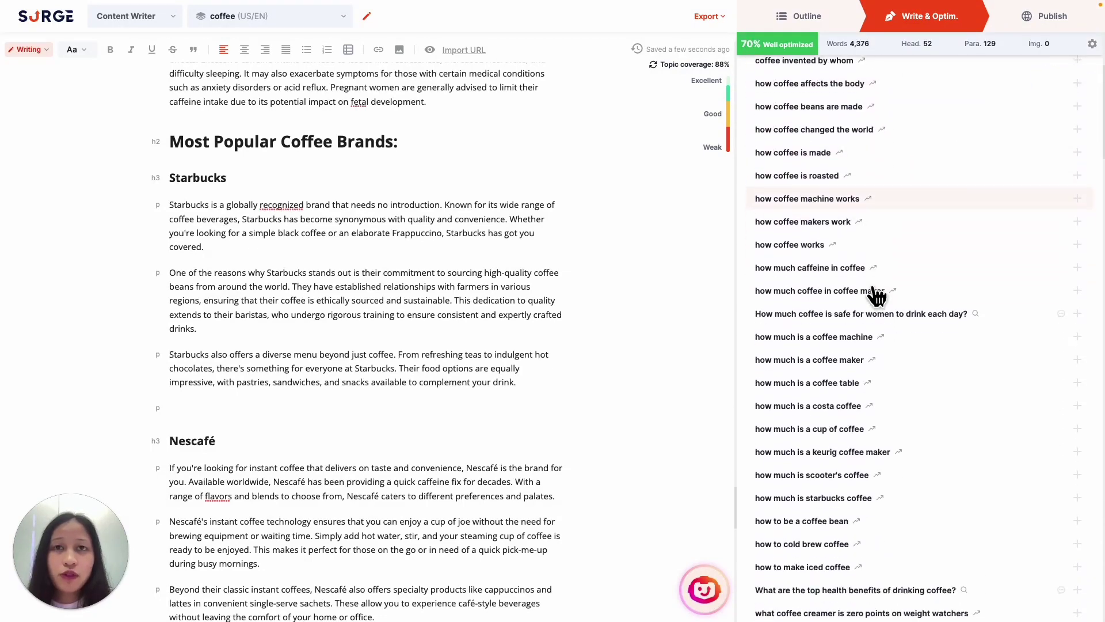
scroll(872, 295, down, 2)
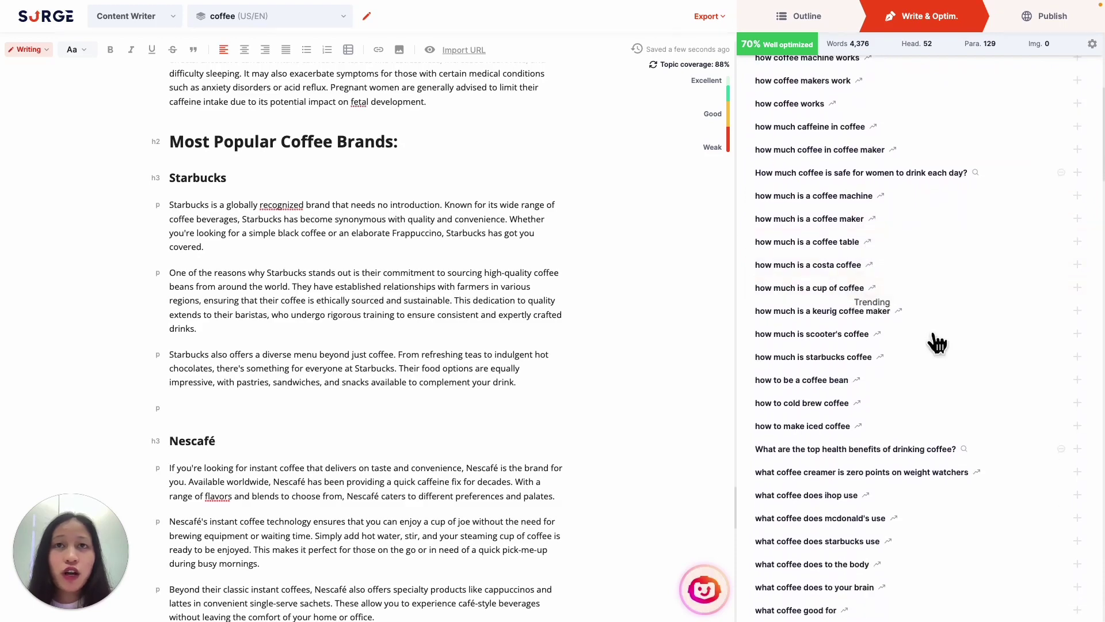
click(1077, 357)
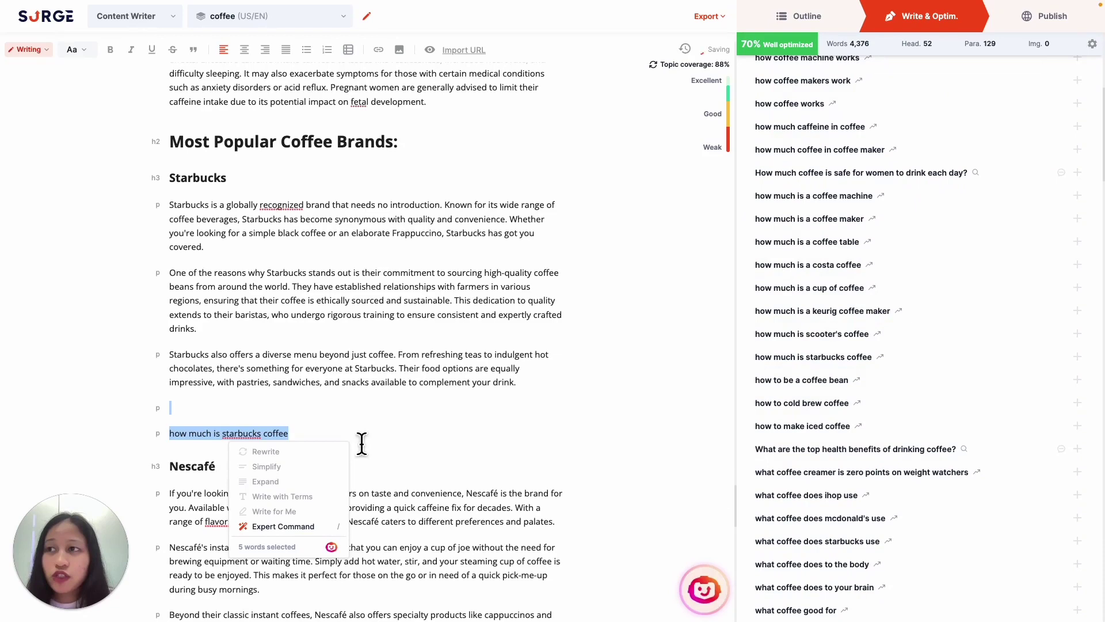
Step: Generate an answer with the Give Answers command 'Write an answer for this' and keep it
click(299, 526)
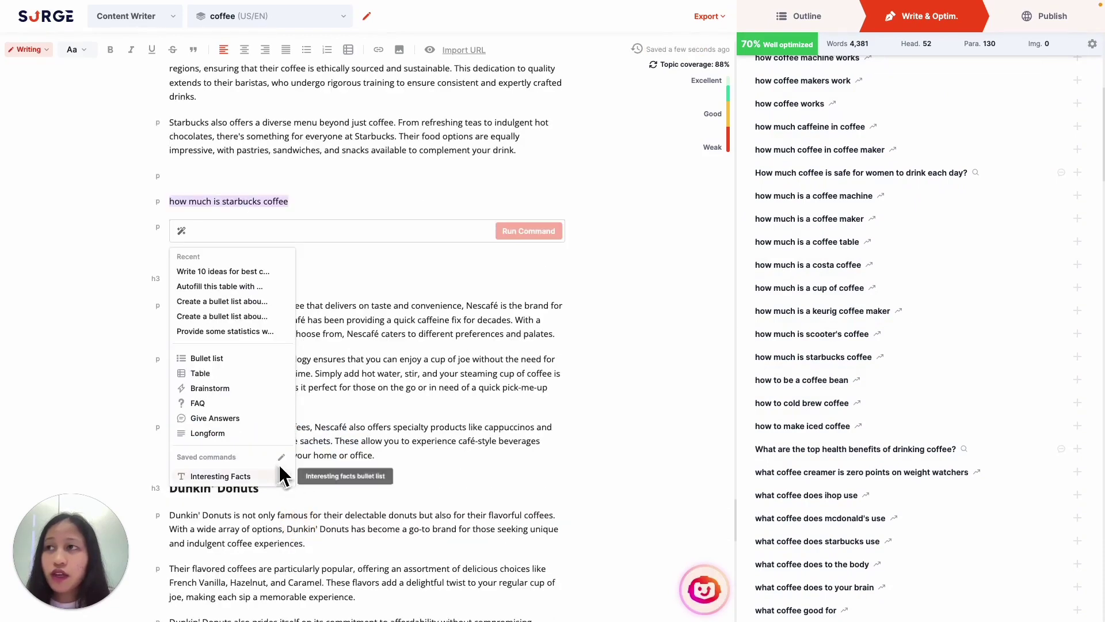
click(248, 424)
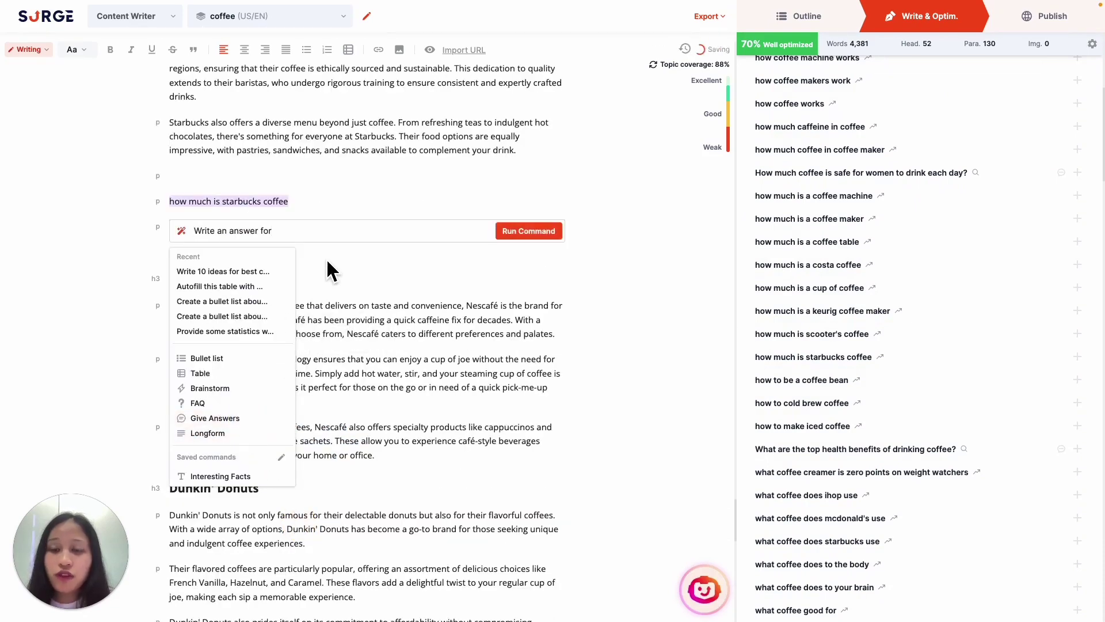
text(this)
click(527, 231)
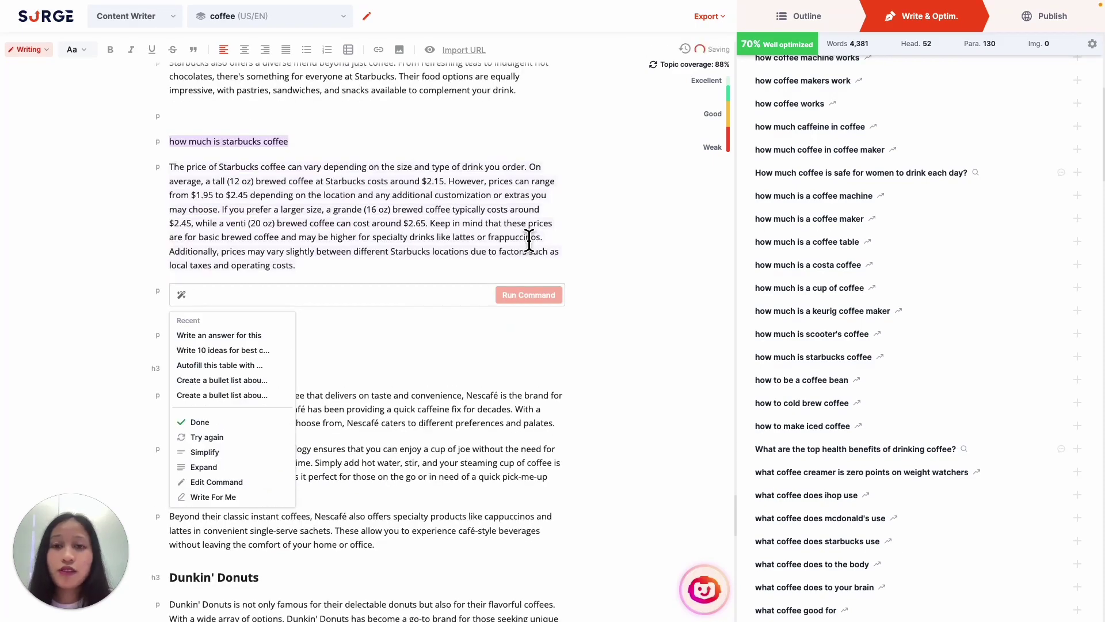
click(195, 422)
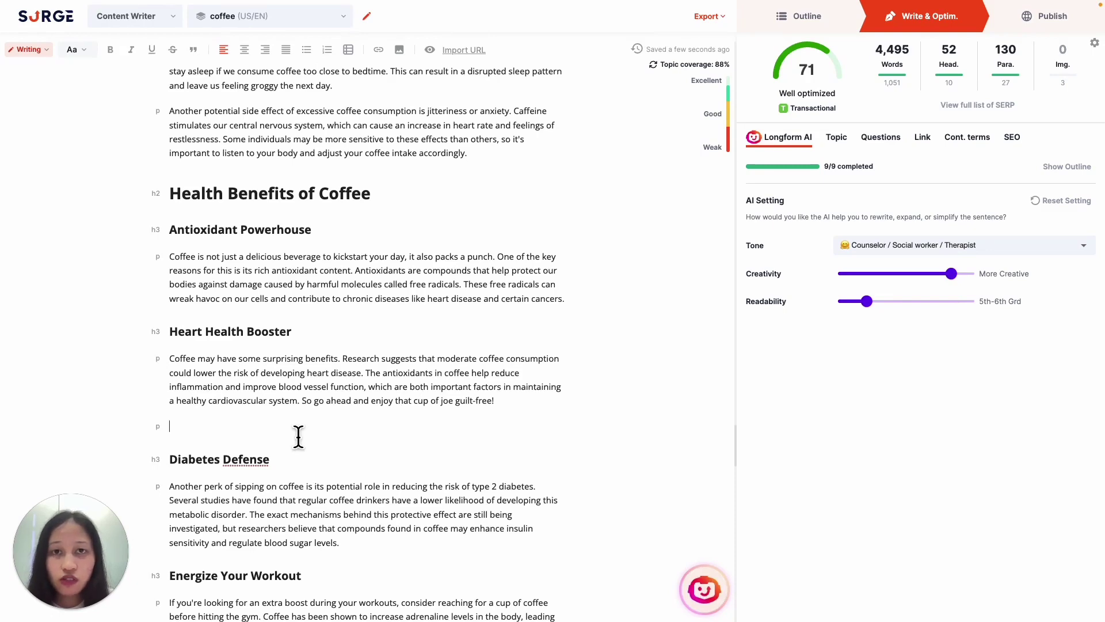
Step: Generate cited statistics showing coffee can reduce heart disease risk and keep the paragraph
key(space)
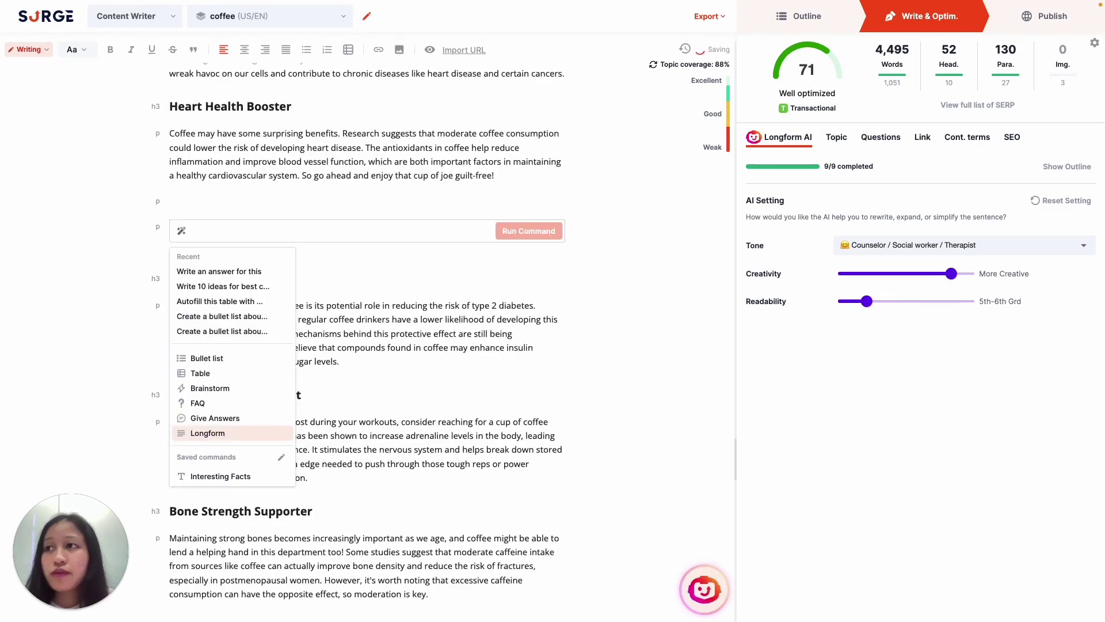
text(Provide some statistics with citation supporting that coffee)
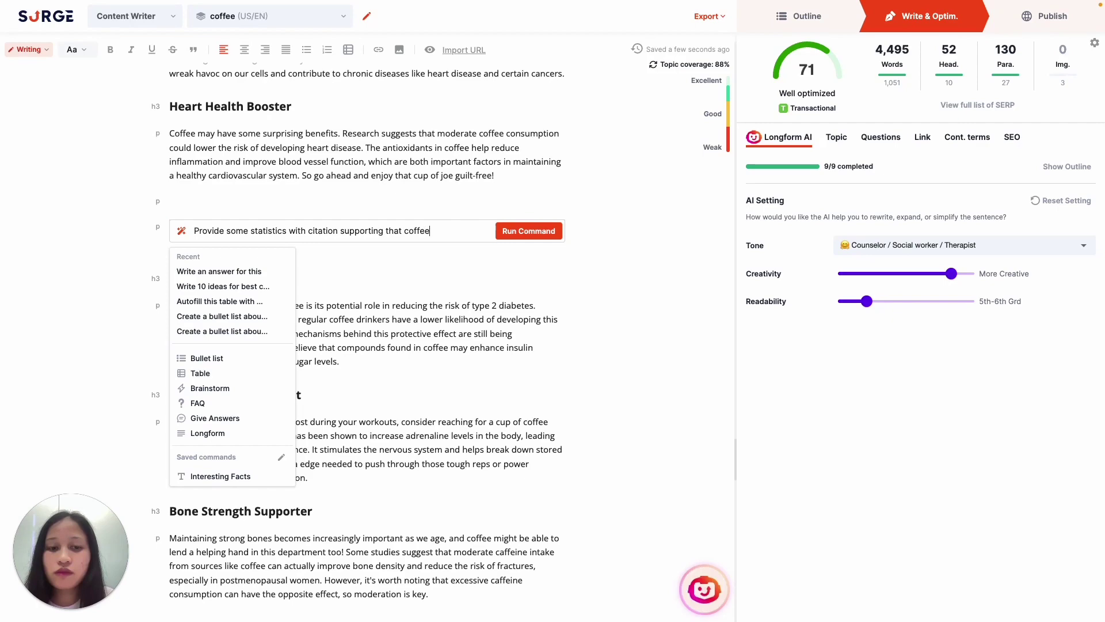
text( can reduce the risk of heart disease)
click(527, 238)
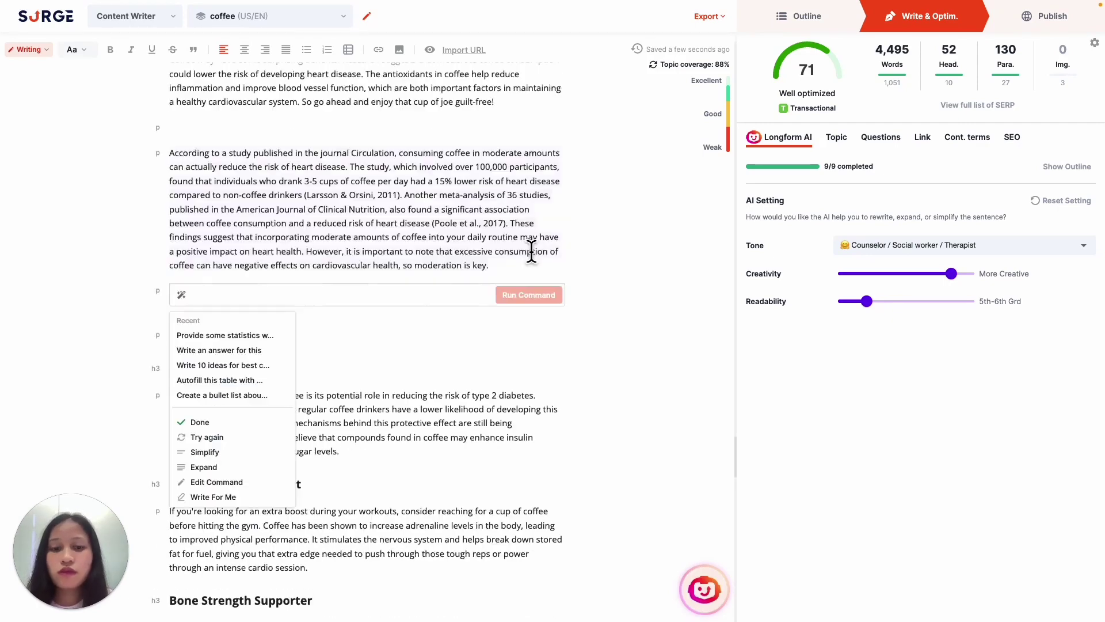
click(507, 281)
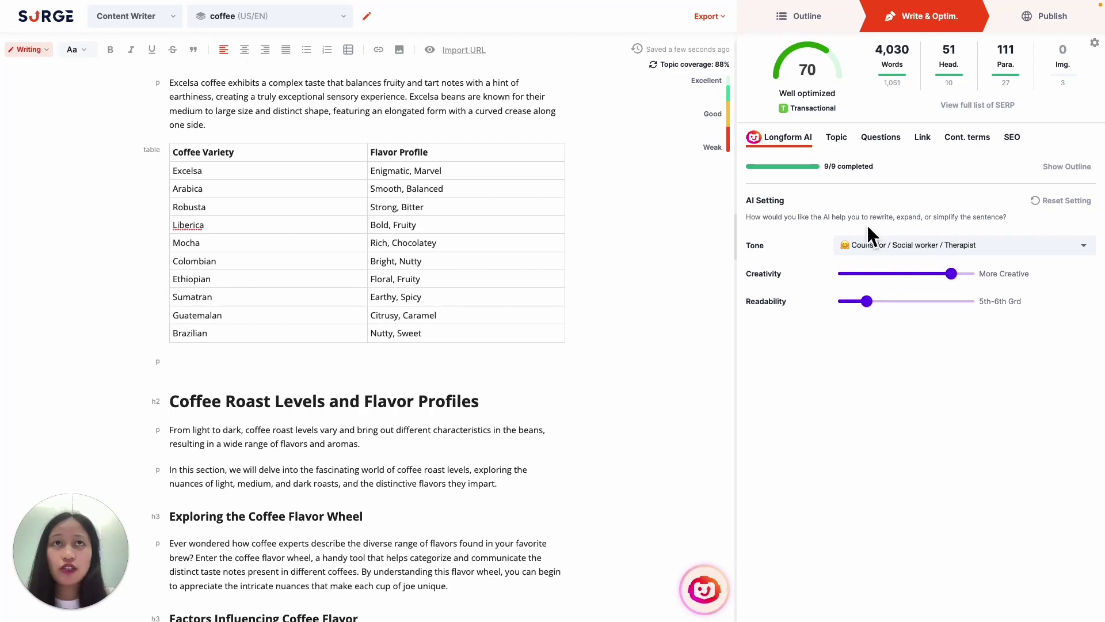
Step: Sort the Cont. terms list by Used terms and turn on Highlight terms on Editor
click(967, 144)
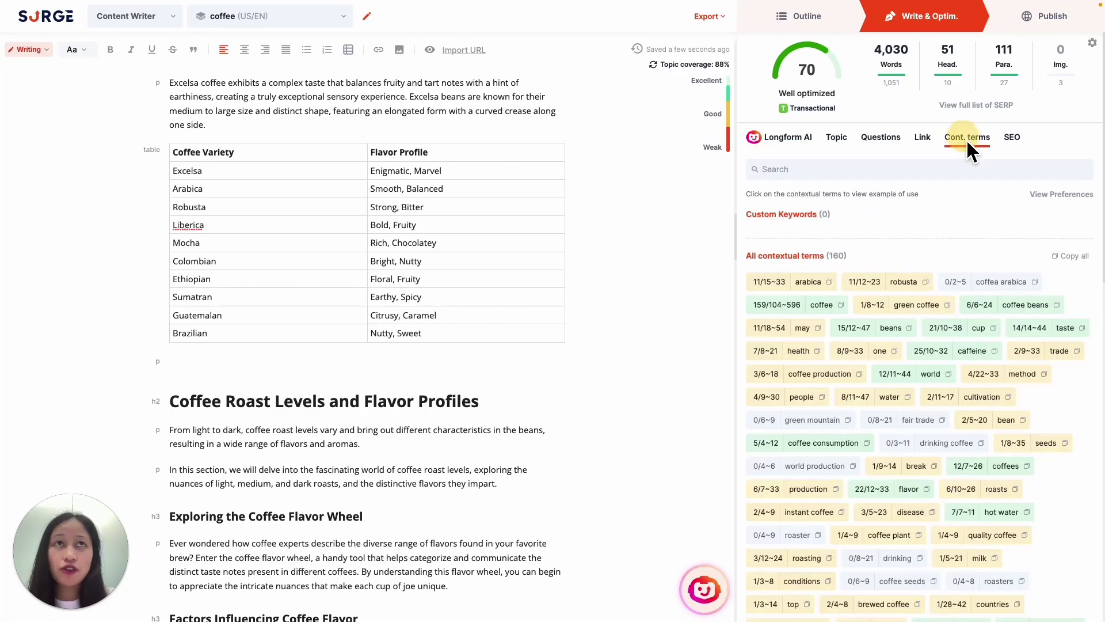
click(1045, 195)
click(968, 267)
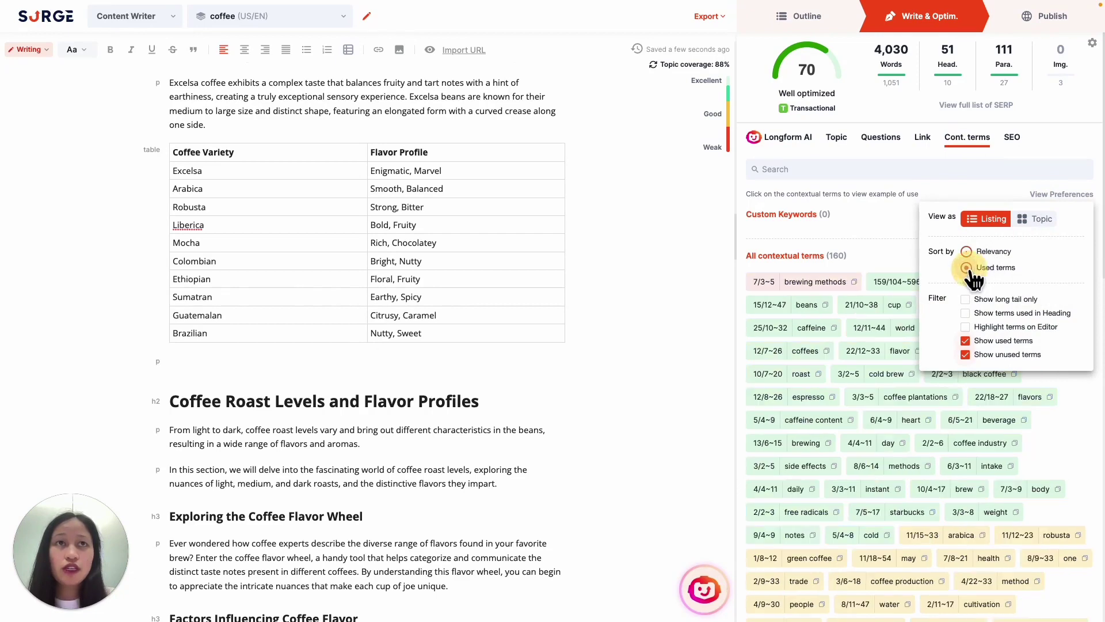
click(965, 326)
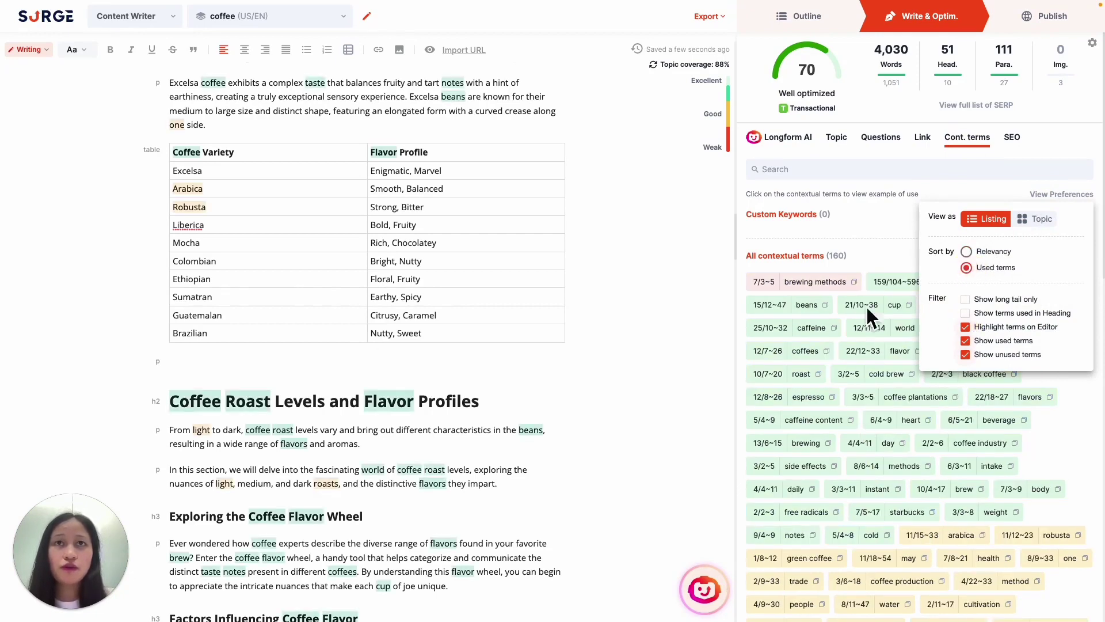
scroll(873, 253, down, 3)
scroll(873, 254, down, 3)
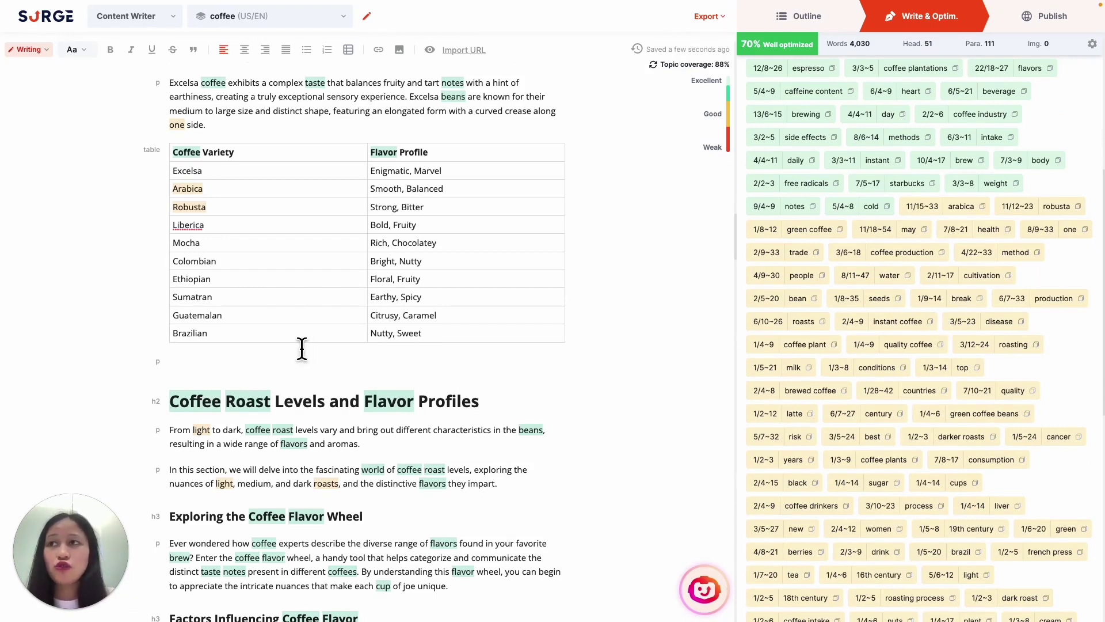
Step: Run 'Write a paragraph to include these terms:' with arabica, robusta and coffee production below the table
click(278, 368)
key(slash)
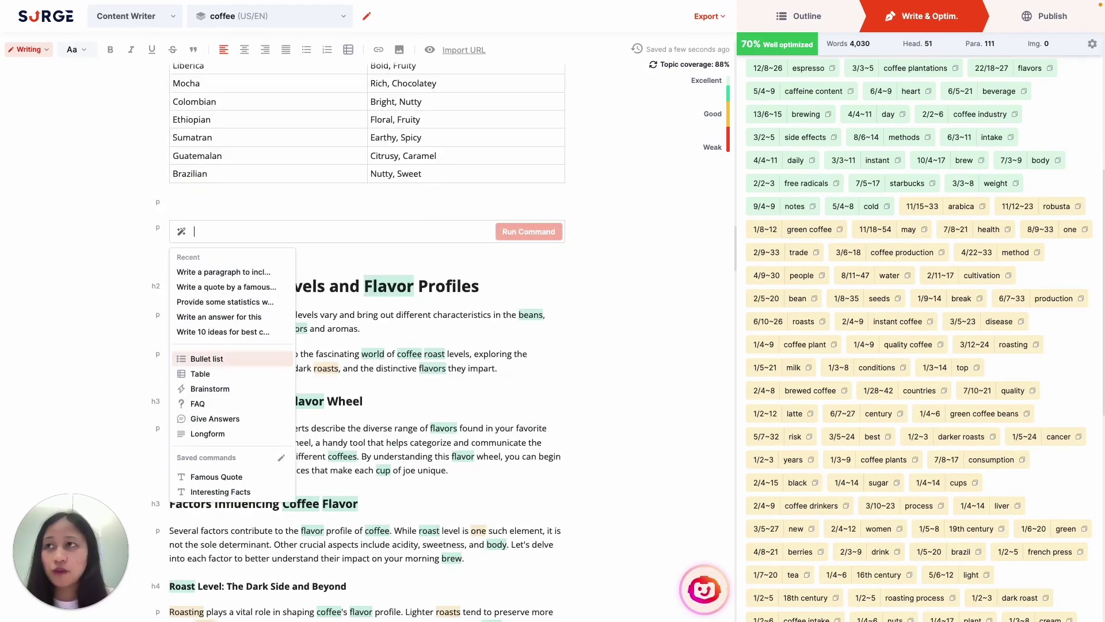
text(Write a paragraph to include these terms:)
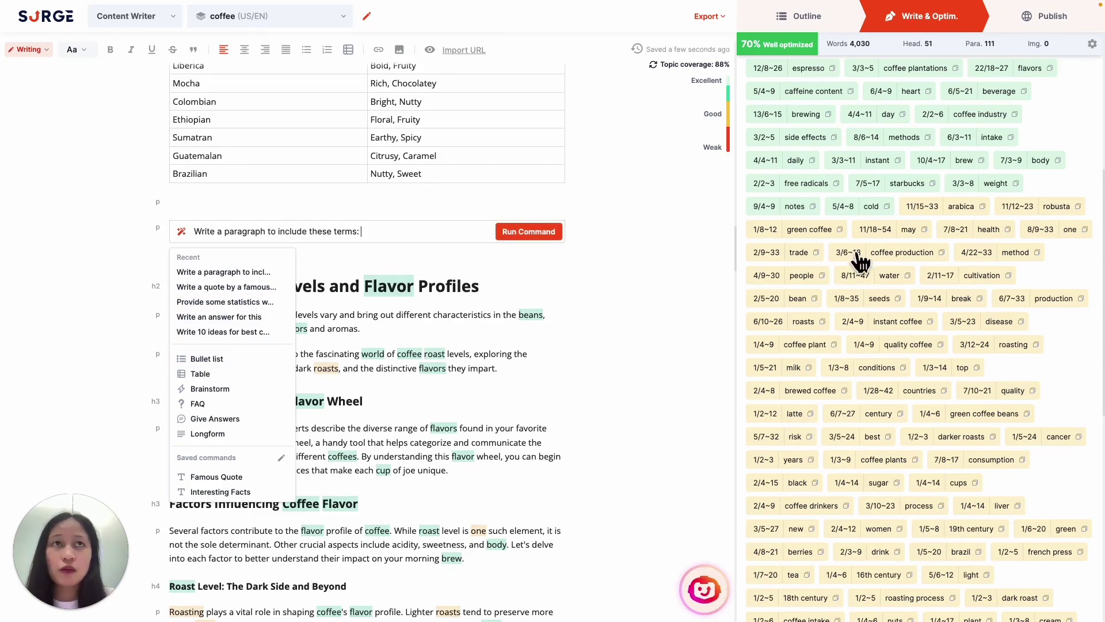
click(982, 207)
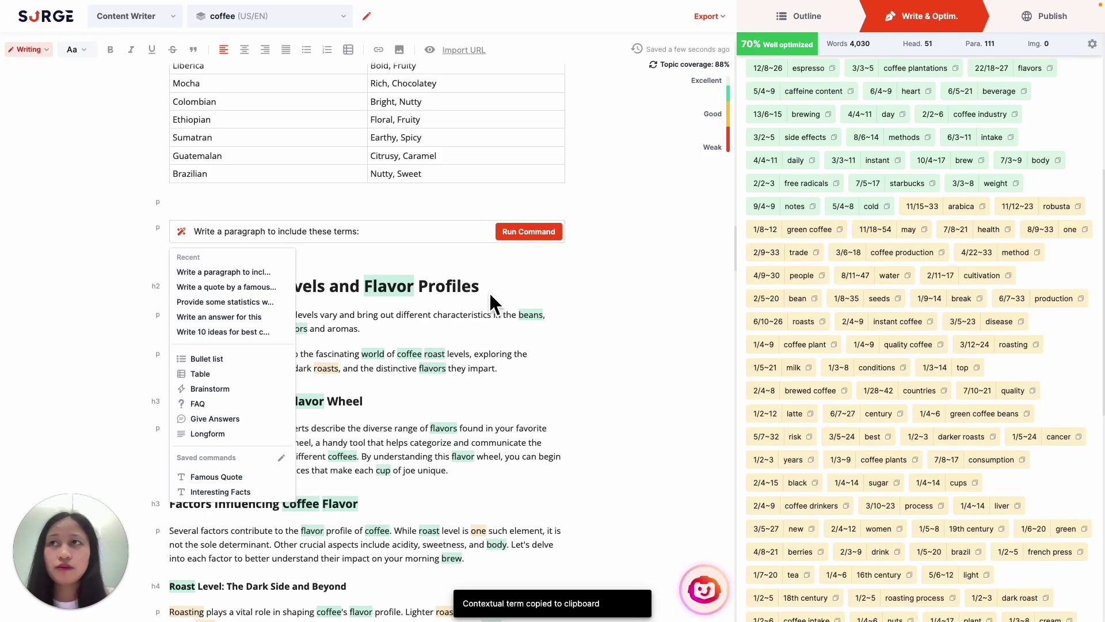
click(982, 206)
click(1078, 206)
click(942, 252)
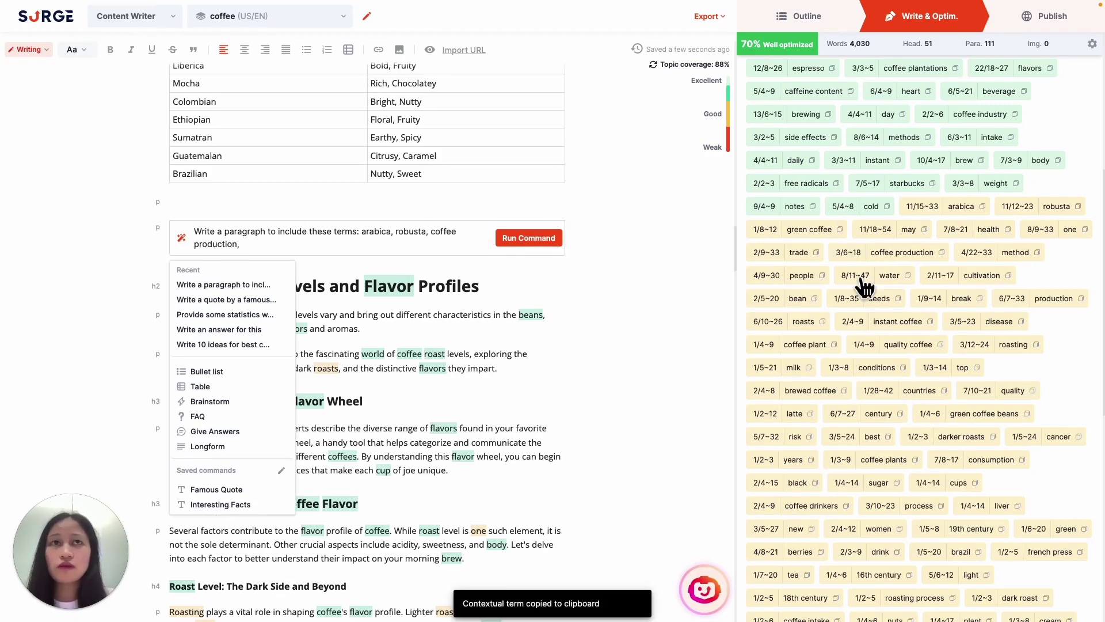
click(528, 238)
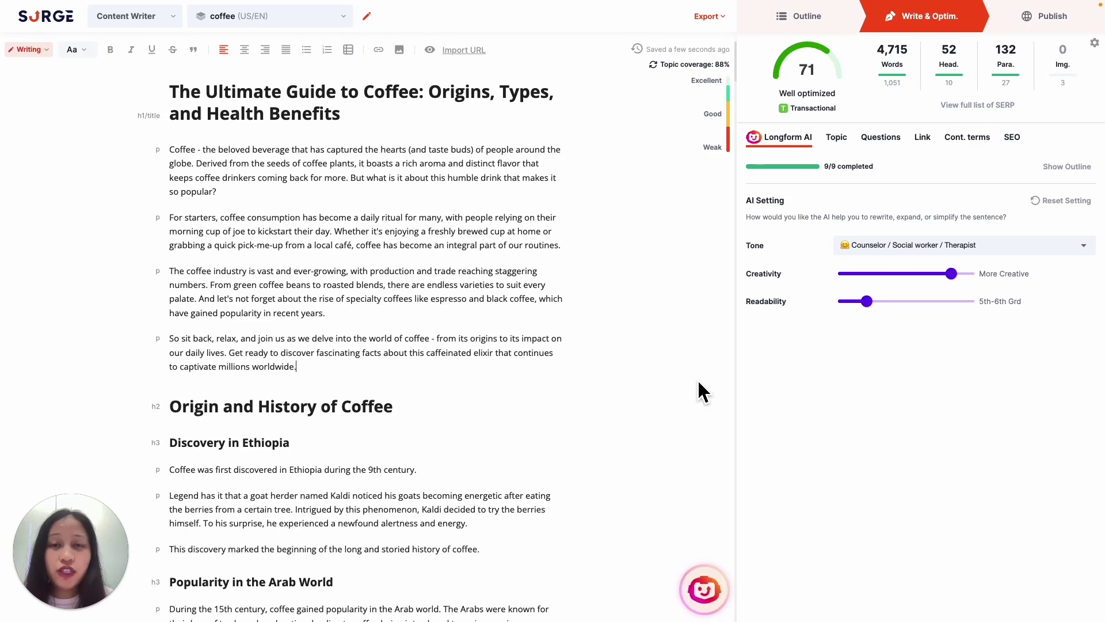
Step: Save a new 'Famous Quote' command with prompt 'Write a quote by a famous person about'
click(705, 588)
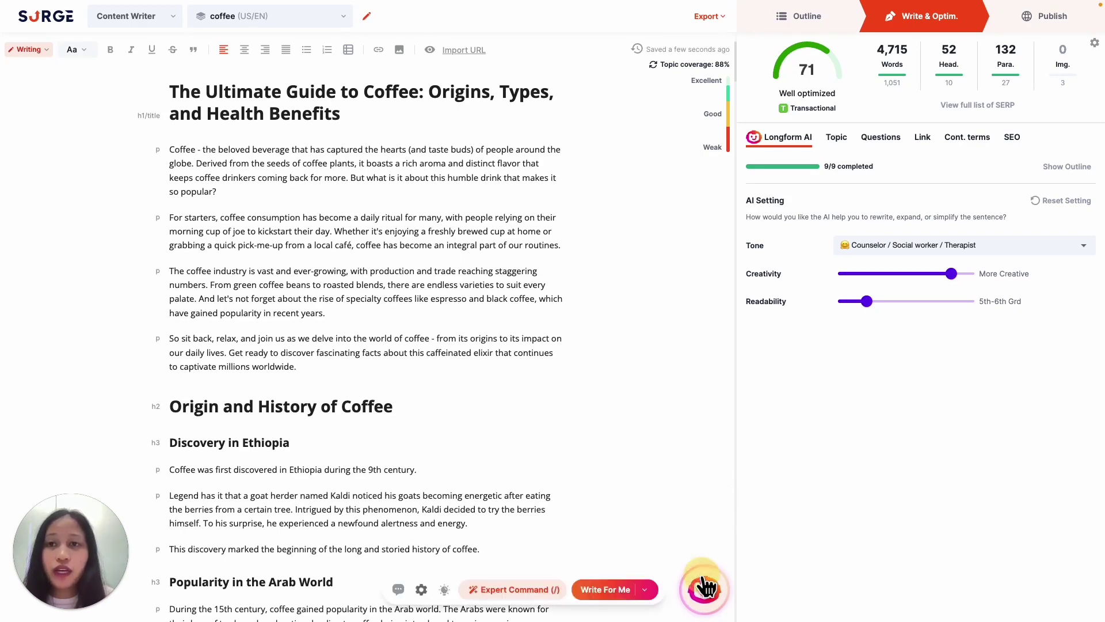
click(399, 588)
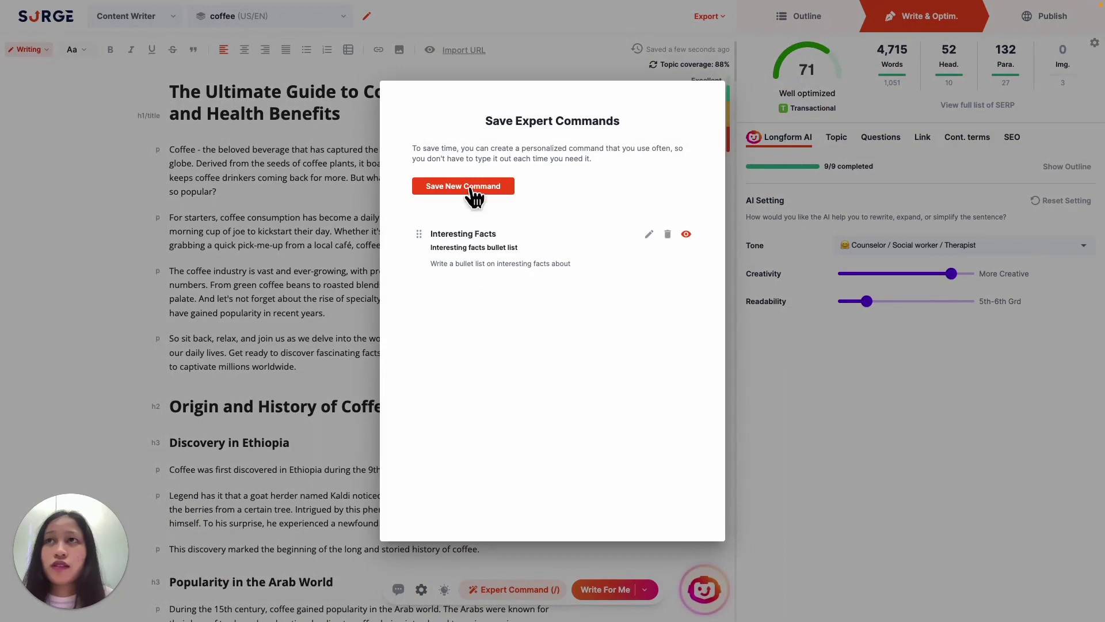
click(473, 190)
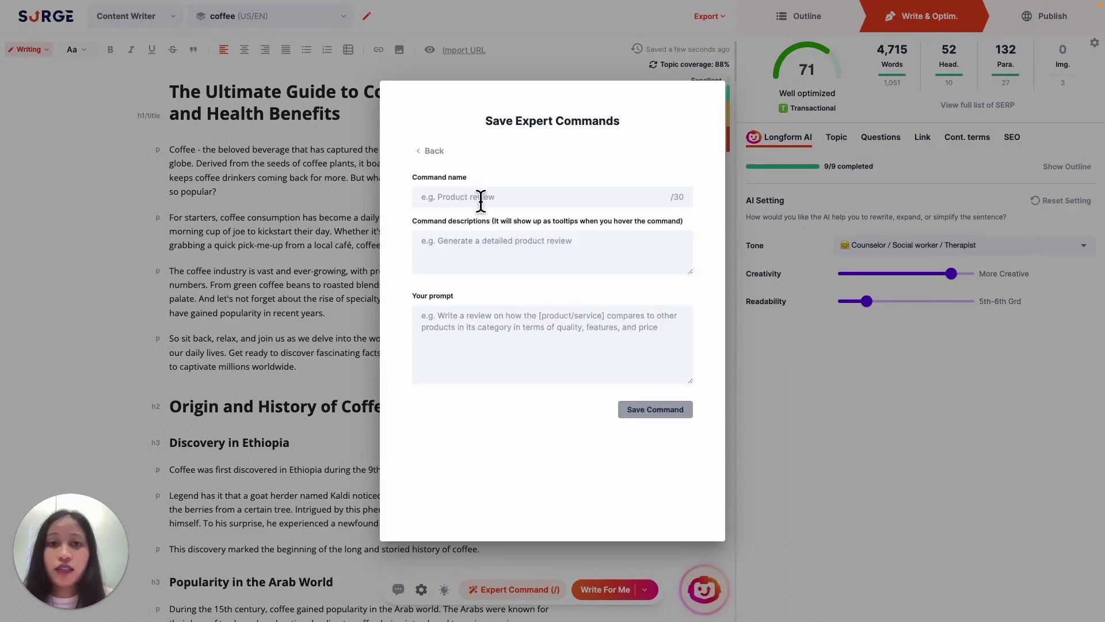
click(480, 197)
text(Famous Quote)
click(478, 246)
text(Include a quote )
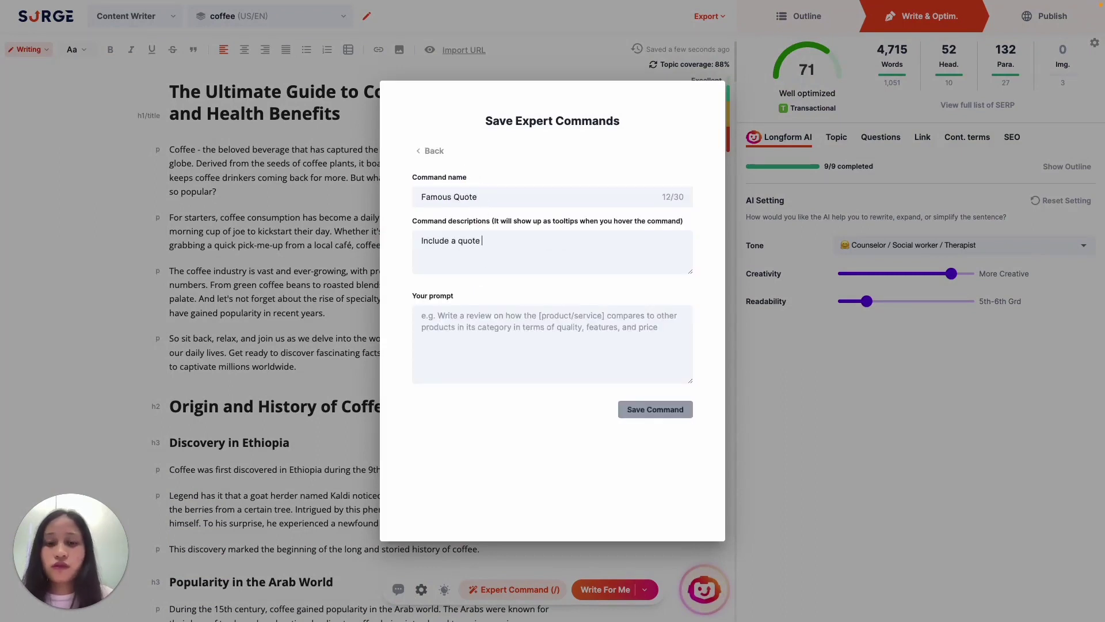
text(by a famous person)
click(466, 320)
text(Write a quote by a fam)
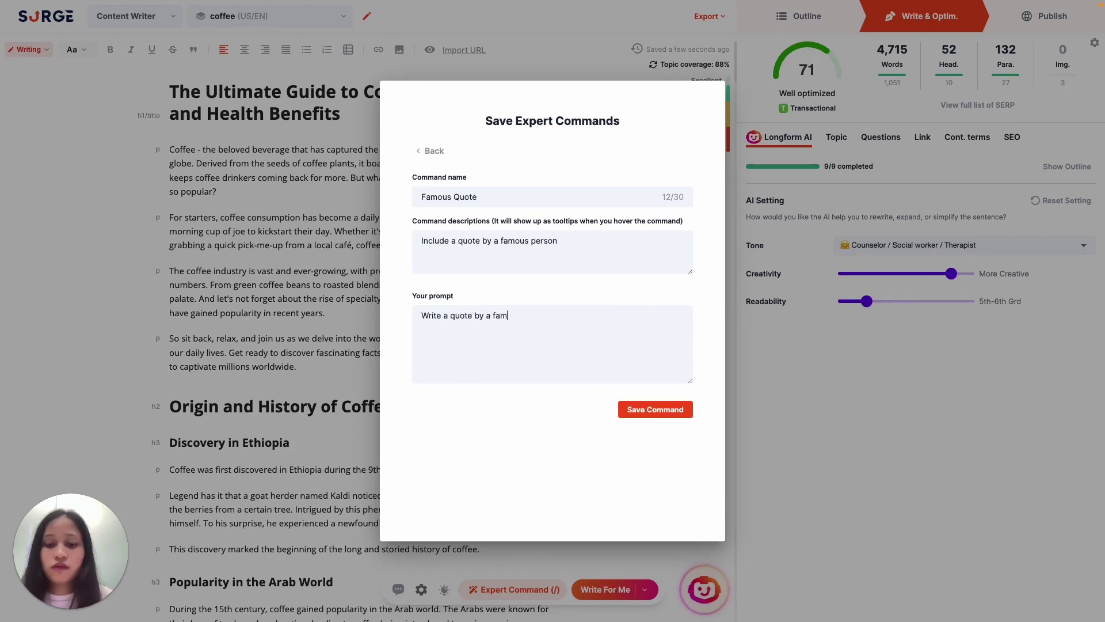
text(ous person about)
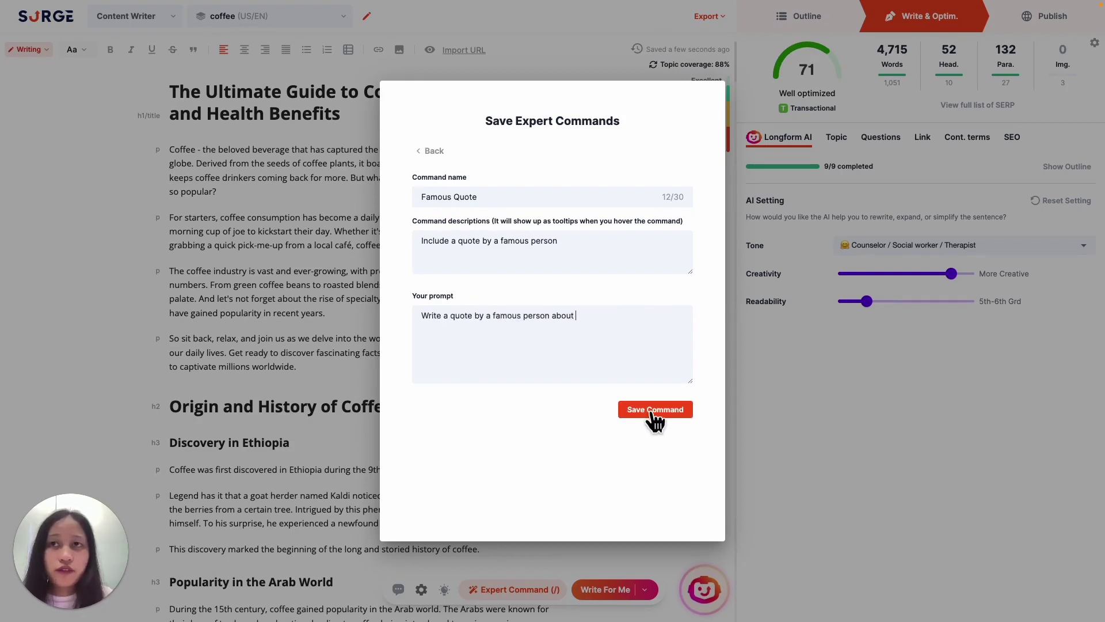
click(653, 410)
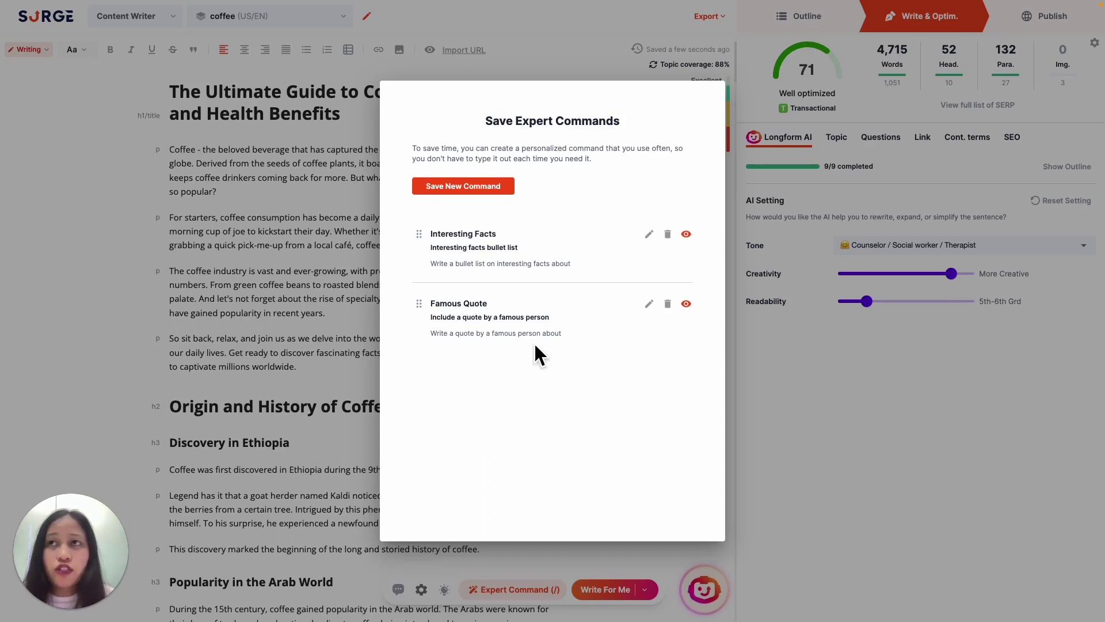
Step: Move Famous Quote above Interesting Facts and close the saved commands manager
mouse_move(426, 313)
drag(427, 313, 427, 247)
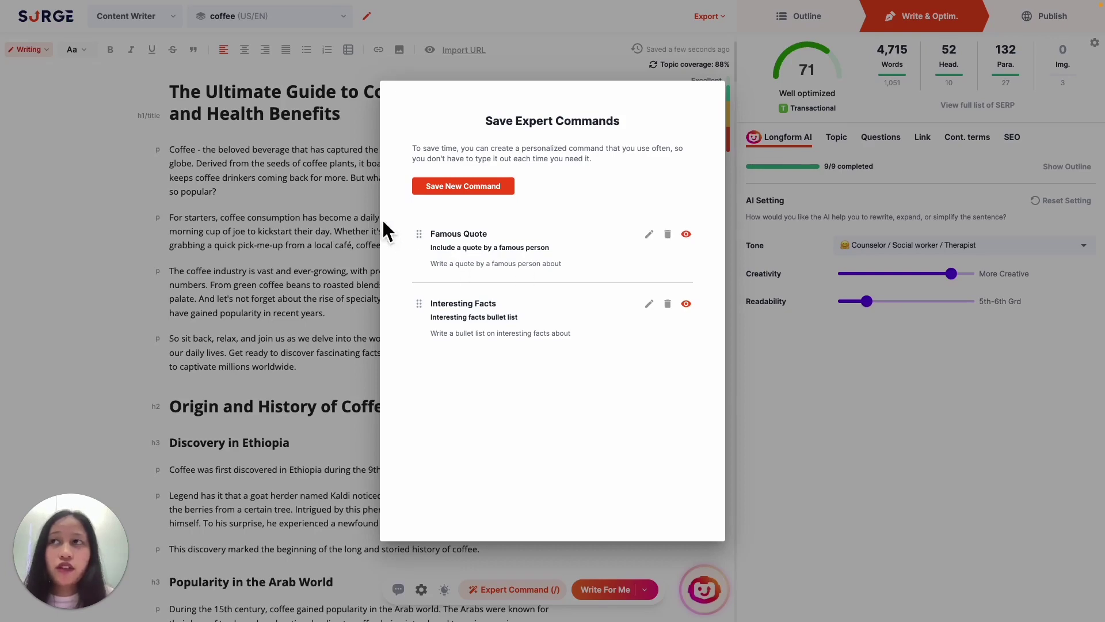
click(357, 213)
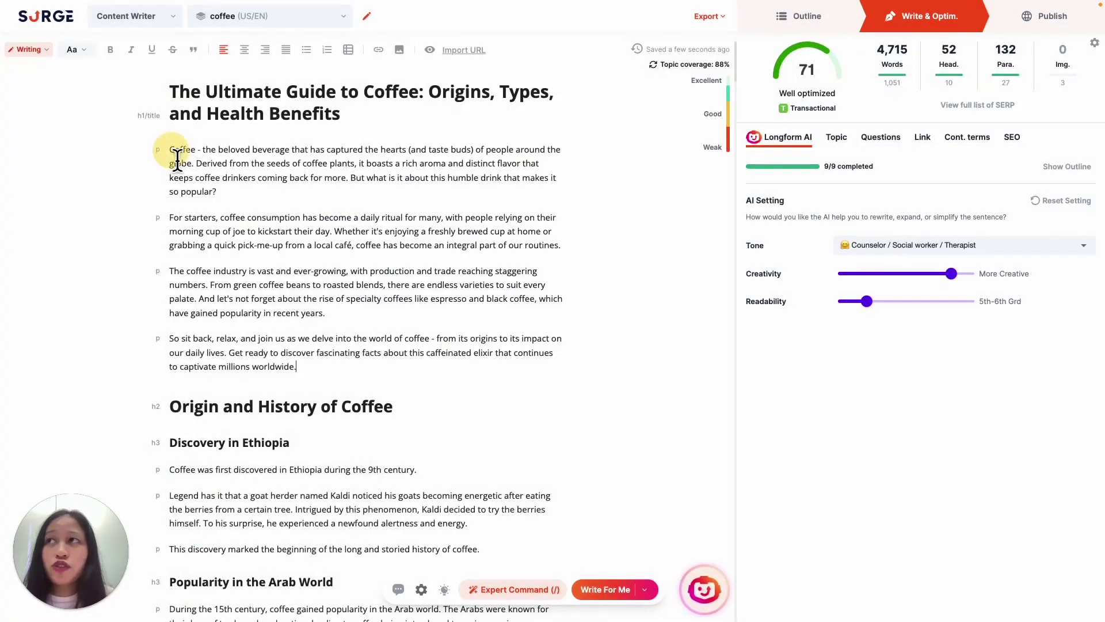
Step: Insert the quote 'Coffee is the common man's gold…' after the intro using the saved Famous Quote command
key(Return)
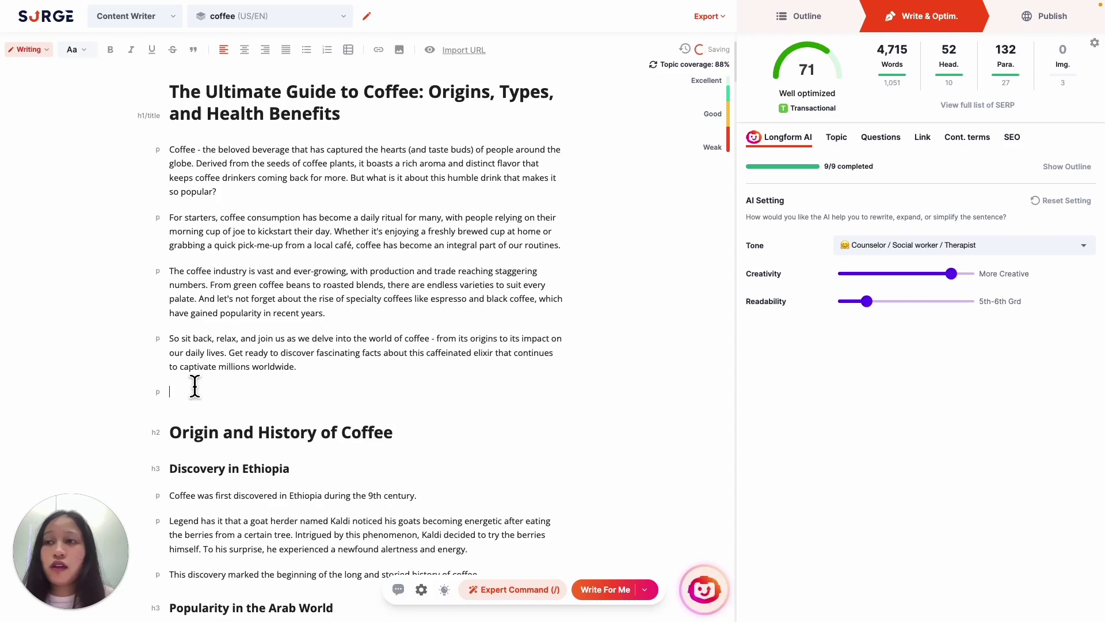
key(slash)
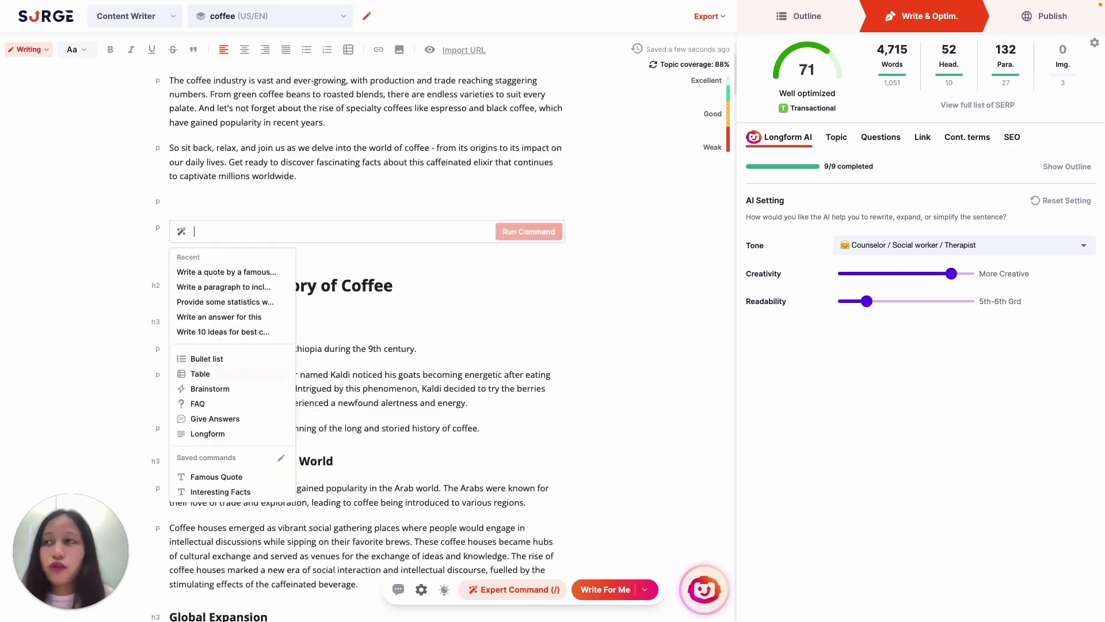
click(257, 477)
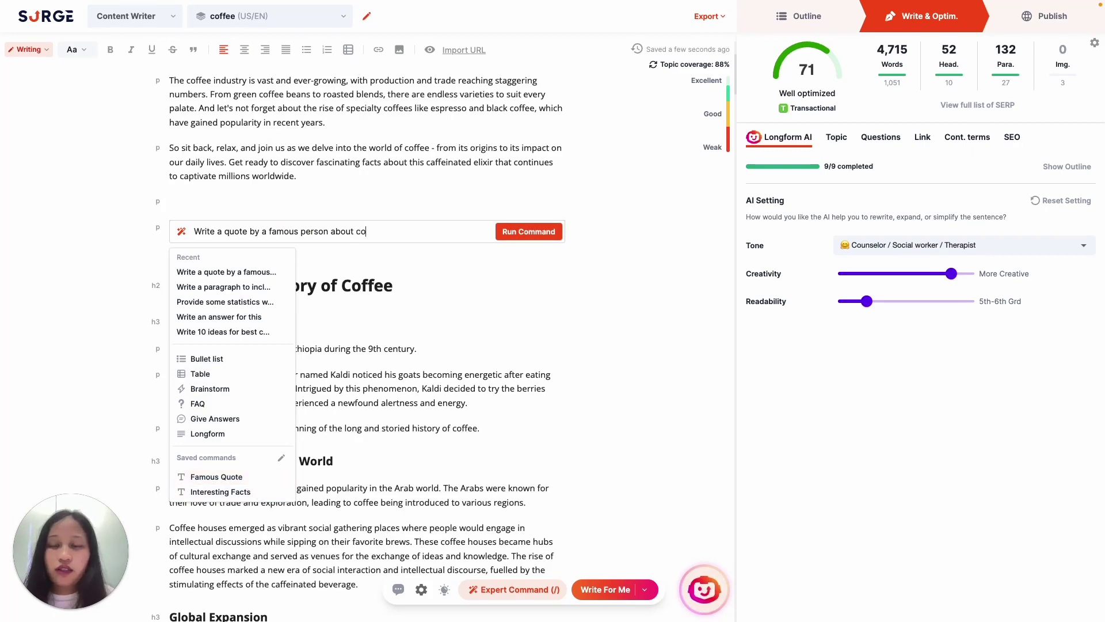
click(517, 231)
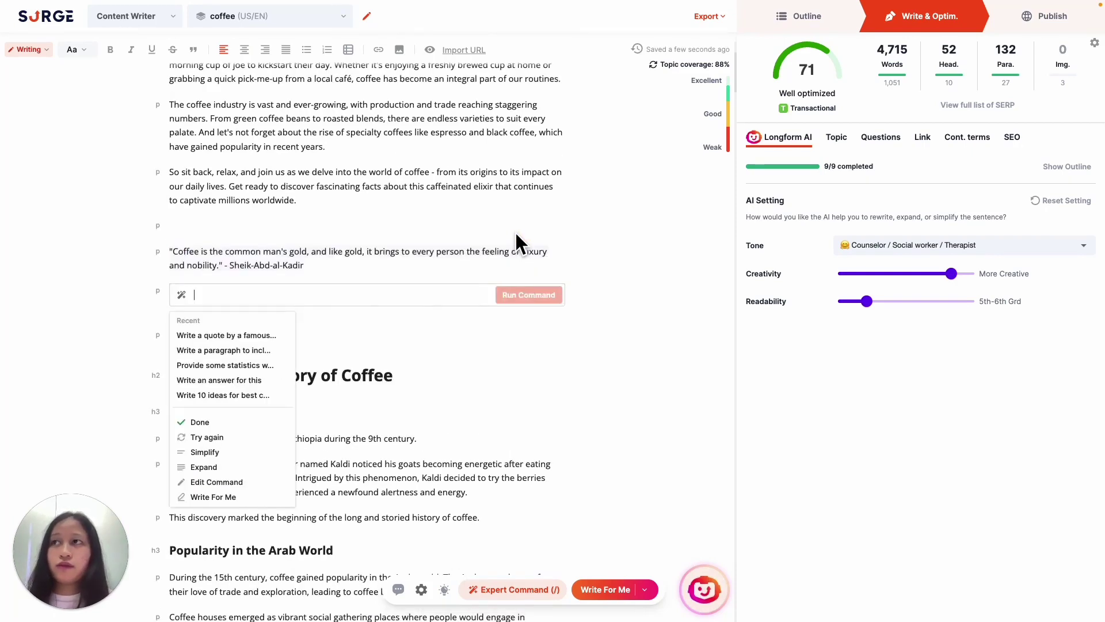